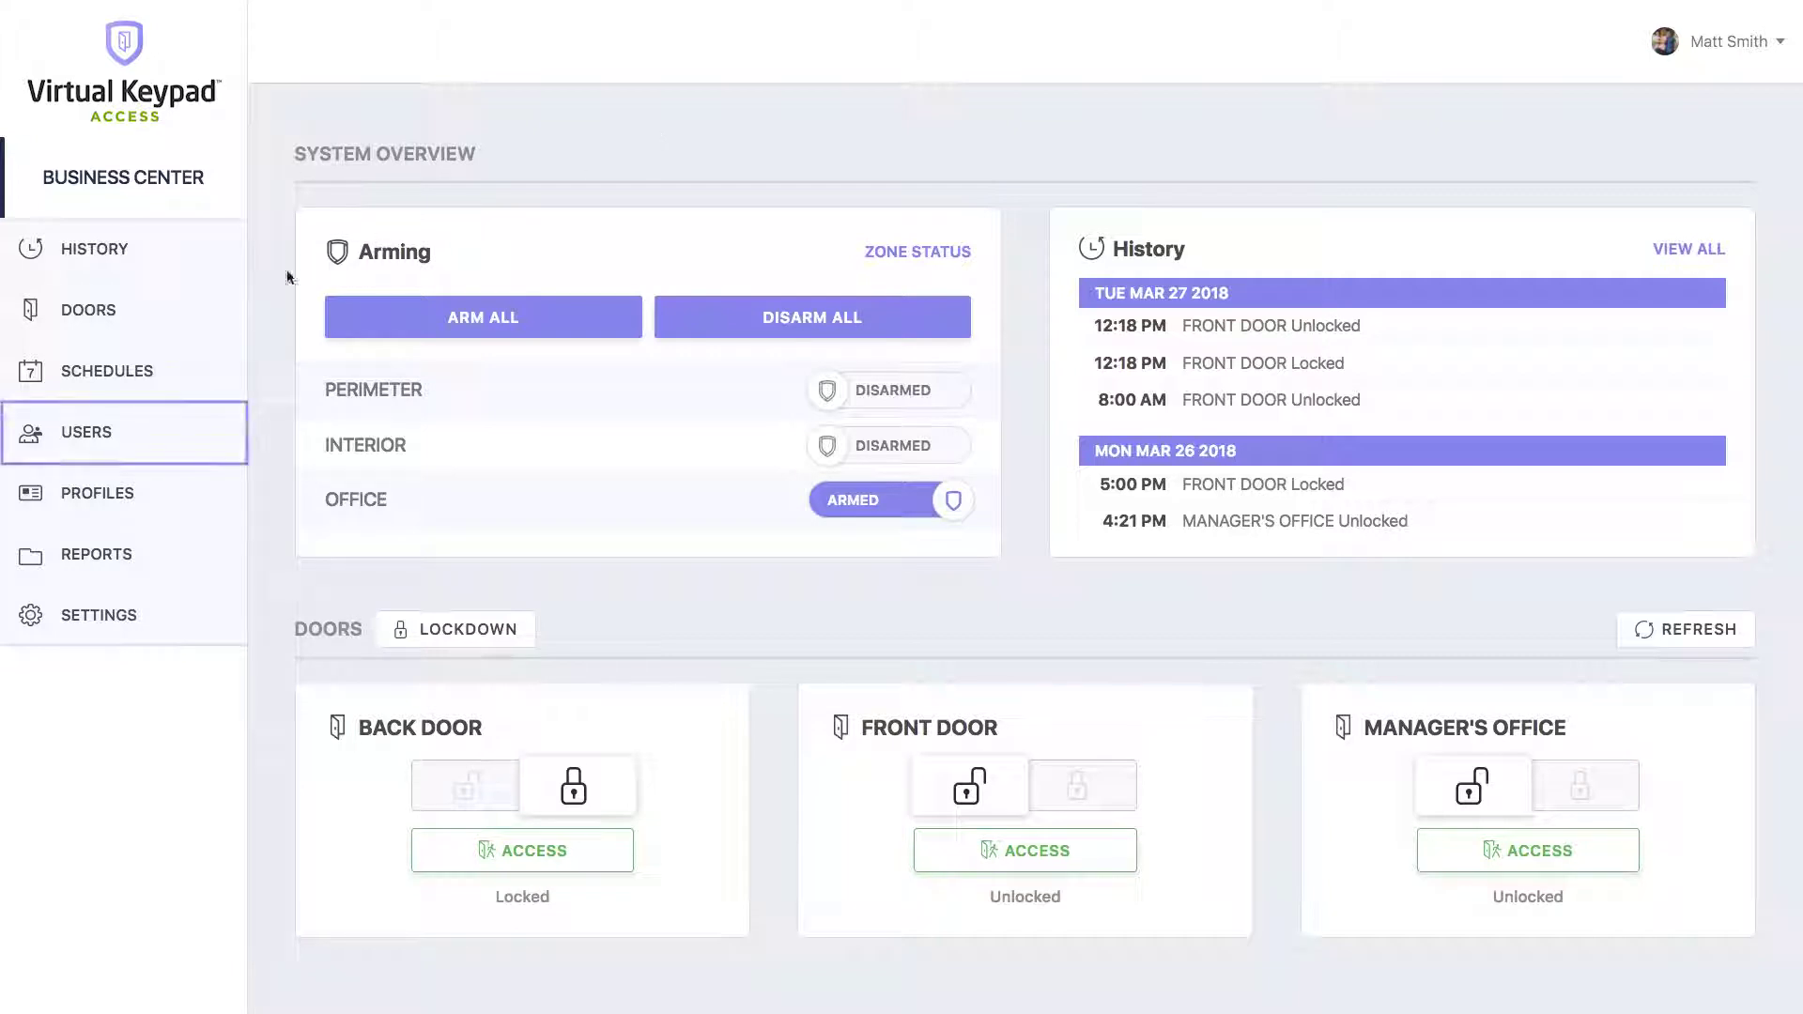
# Show the Users page listing the account's existing users.
pyautogui.click(126, 434)
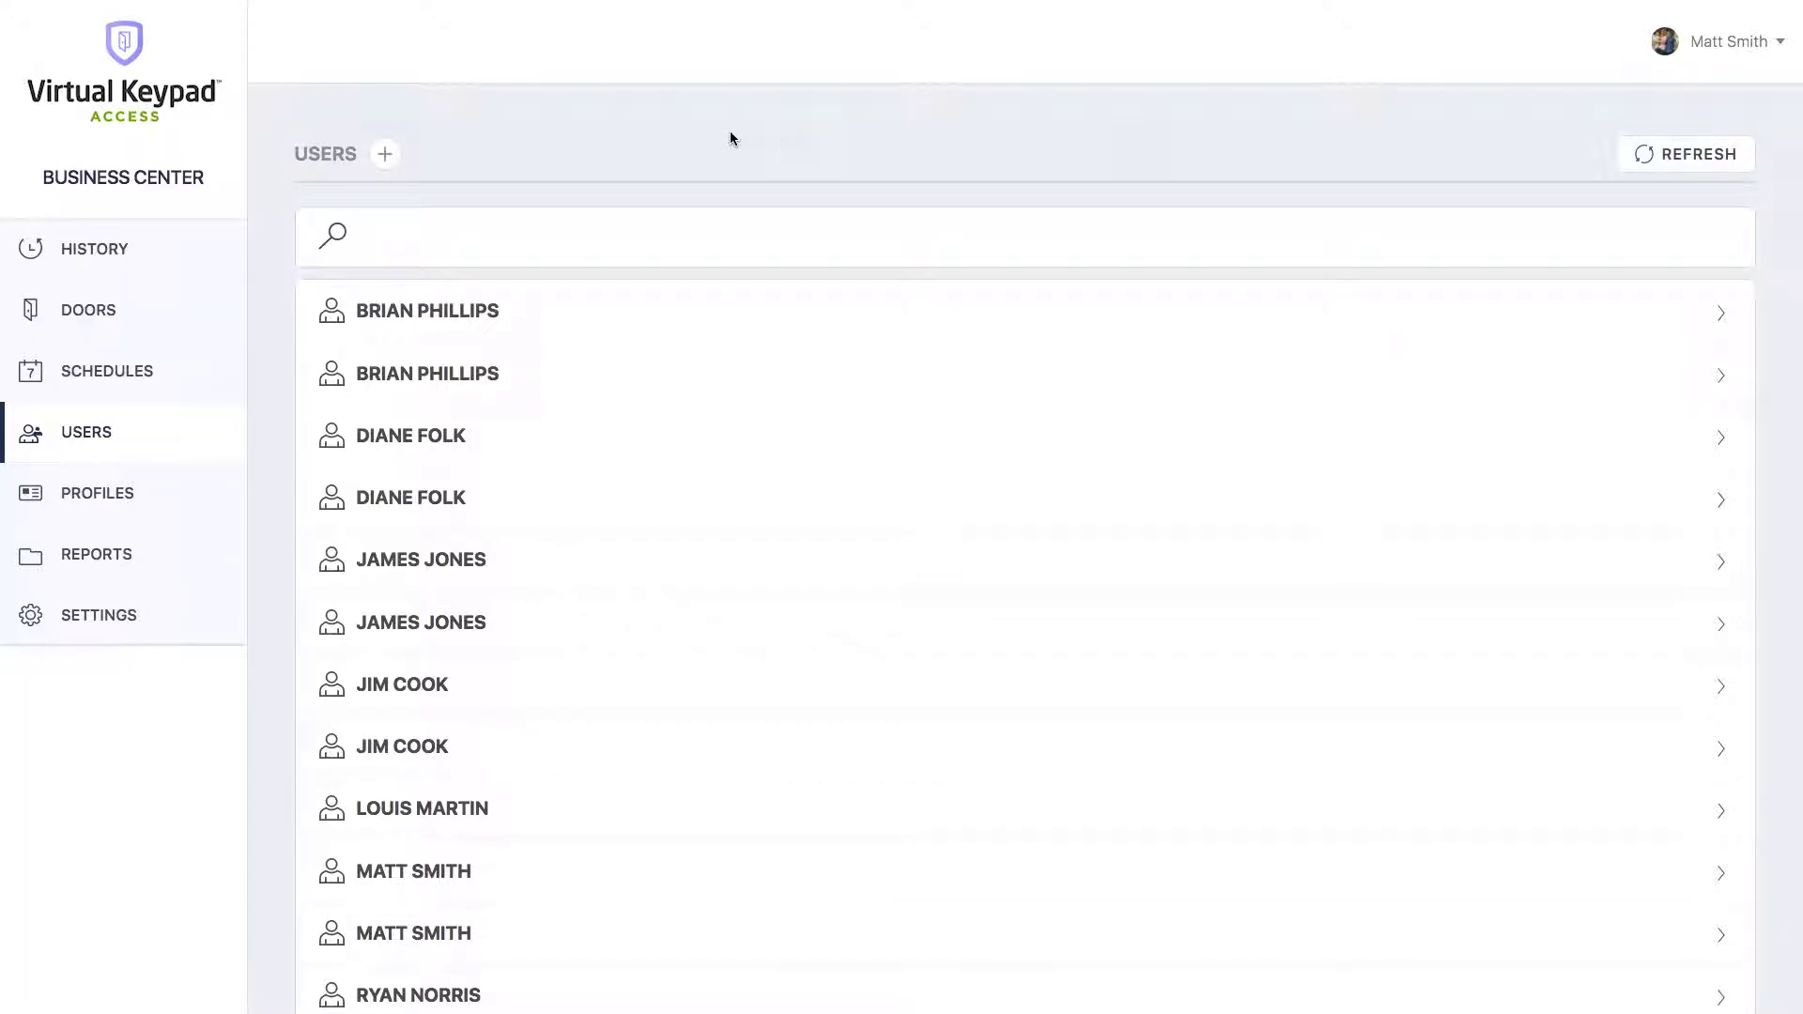
# Start a new user with the + beside the USERS heading.
pyautogui.click(384, 154)
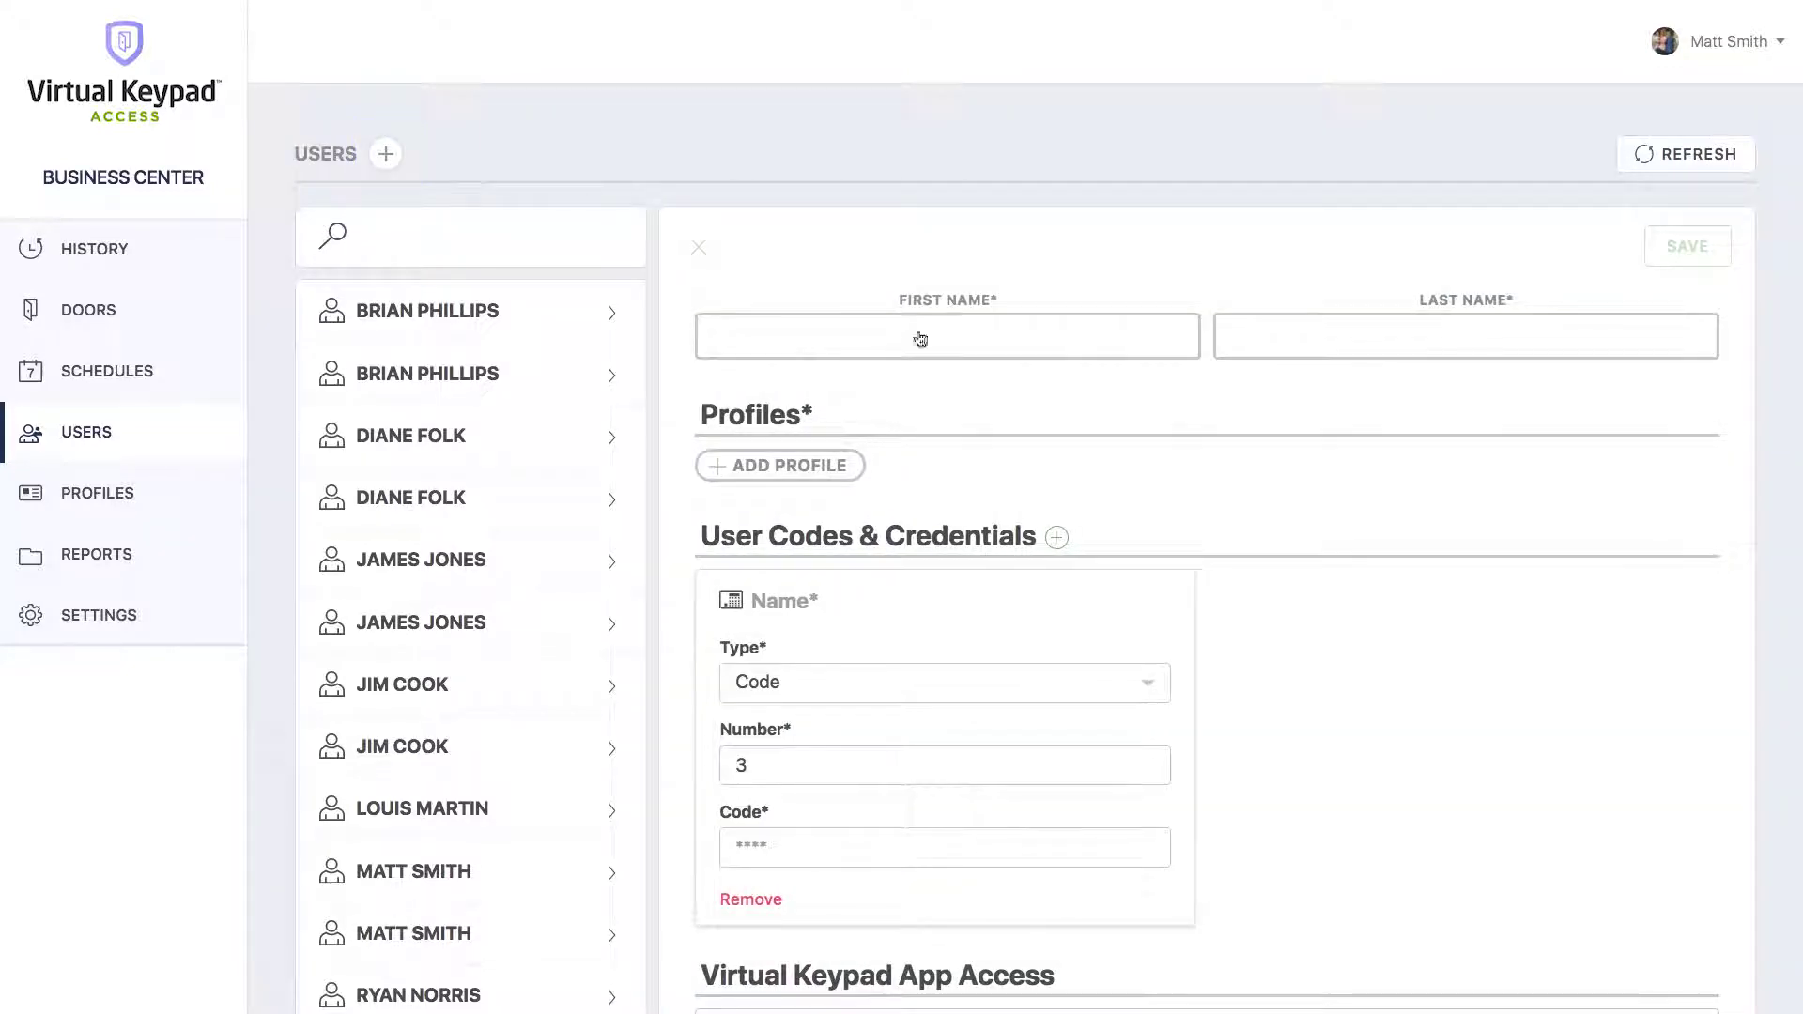
# Enter the new user's first and last name and assign the EMPLOYEES profile.
pyautogui.click(925, 341)
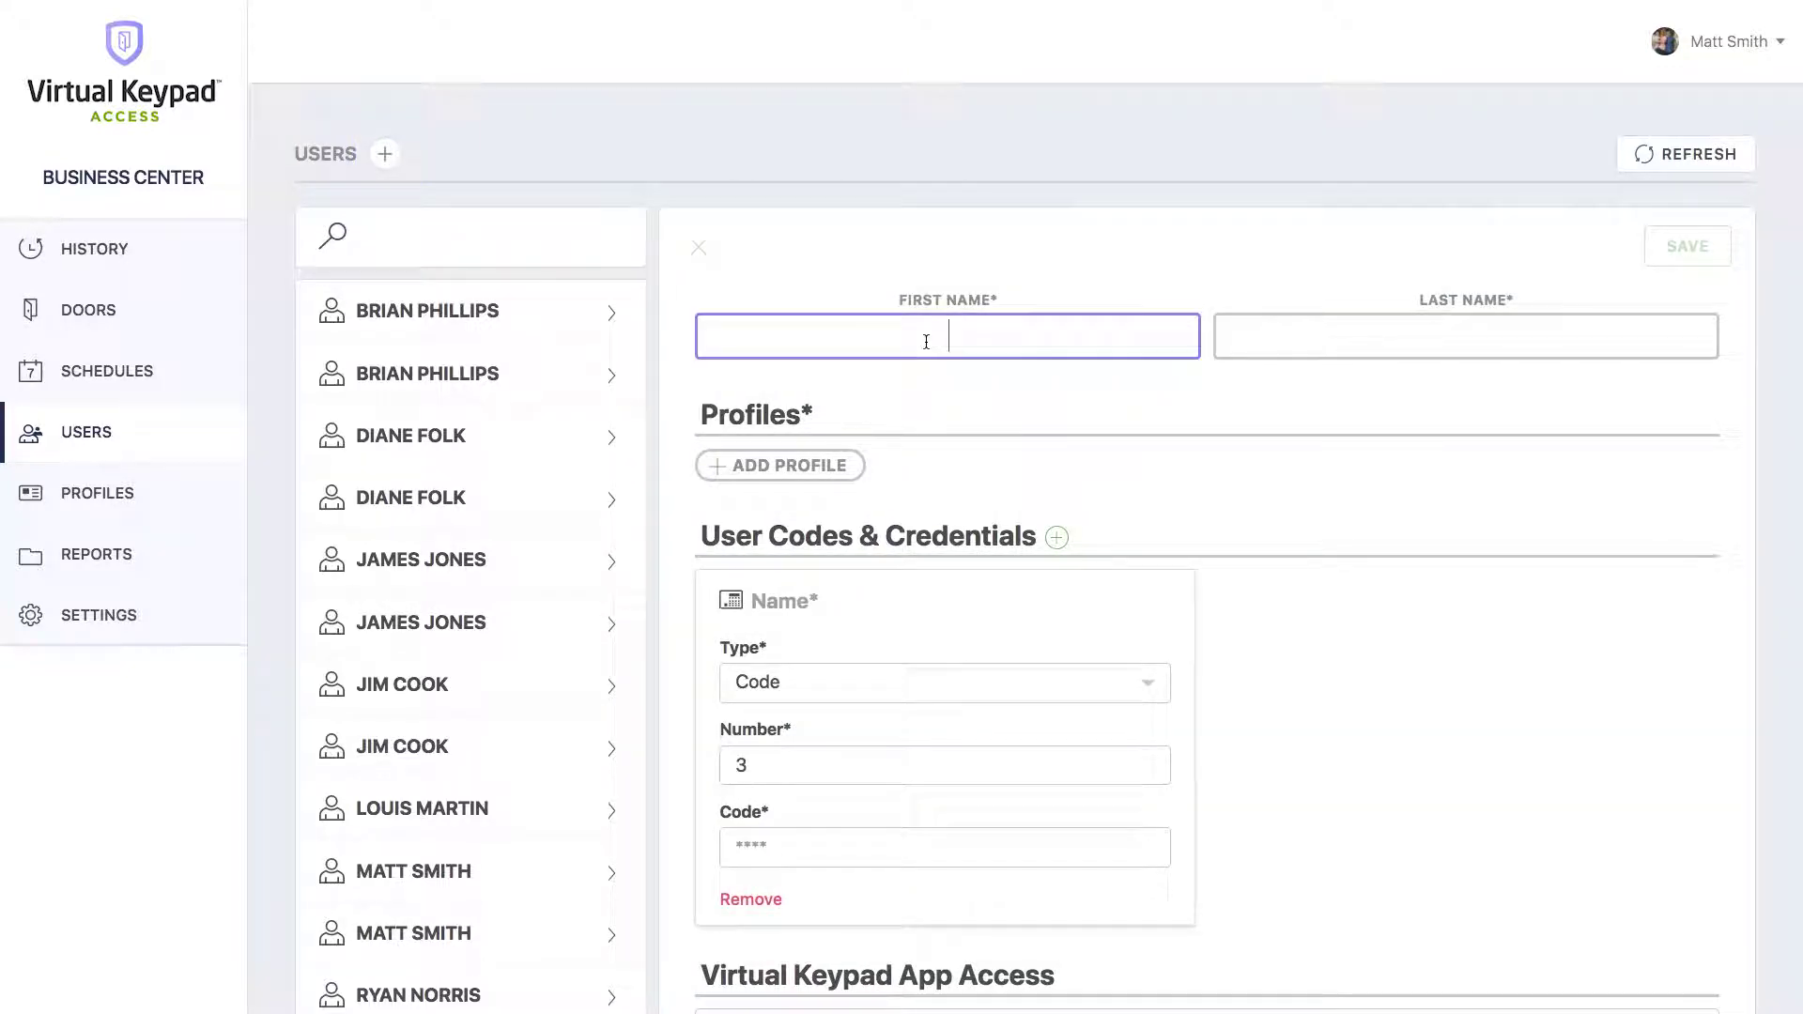
pyautogui.press('Tab')
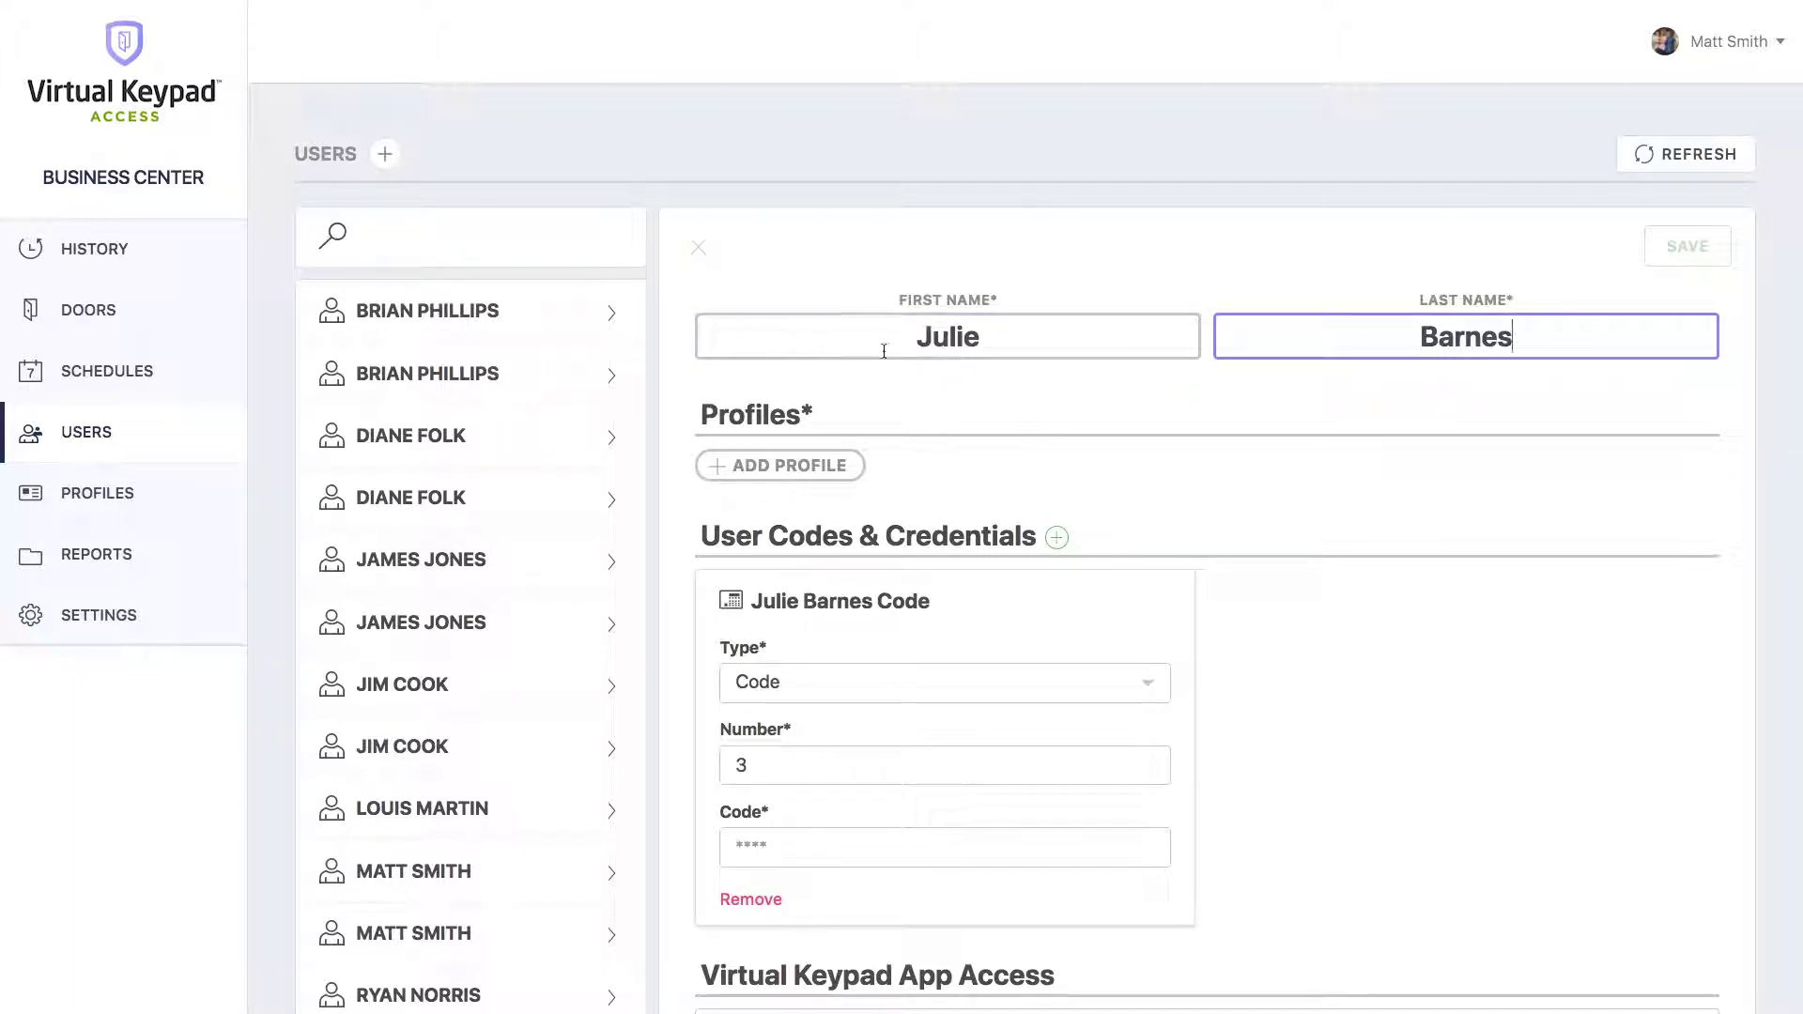
pyautogui.click(771, 467)
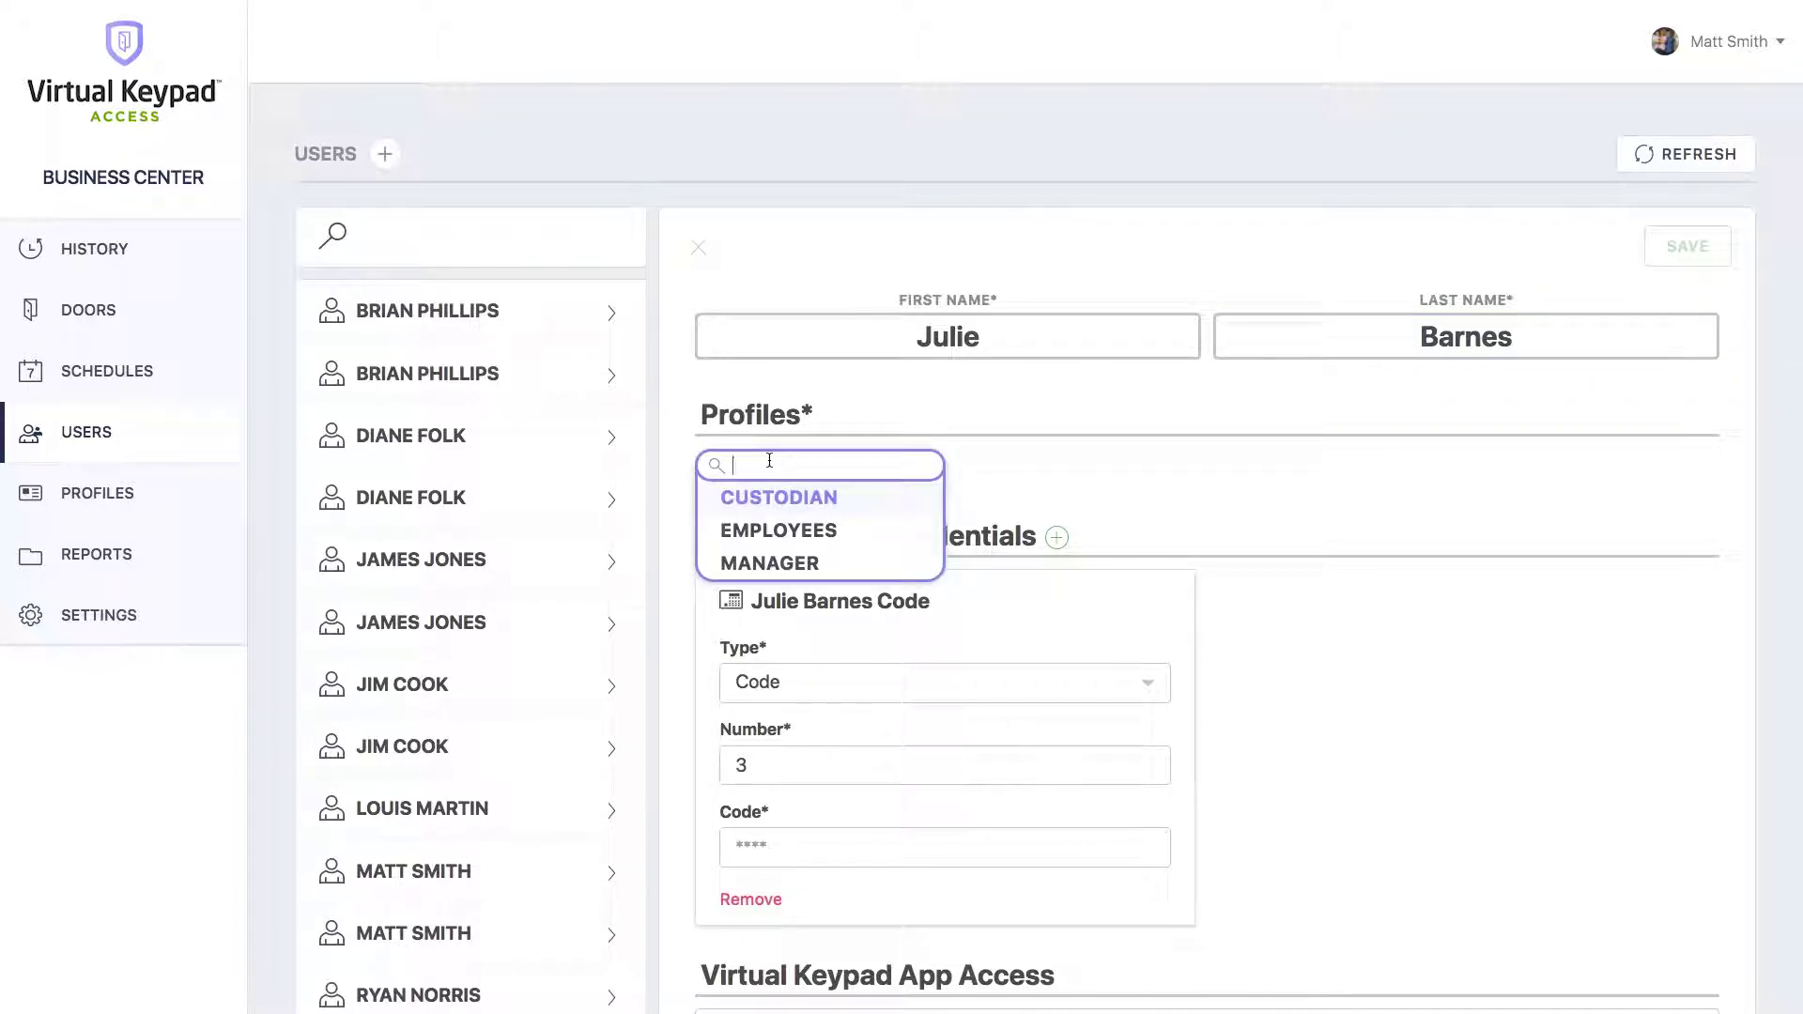
pyautogui.write('EMP')
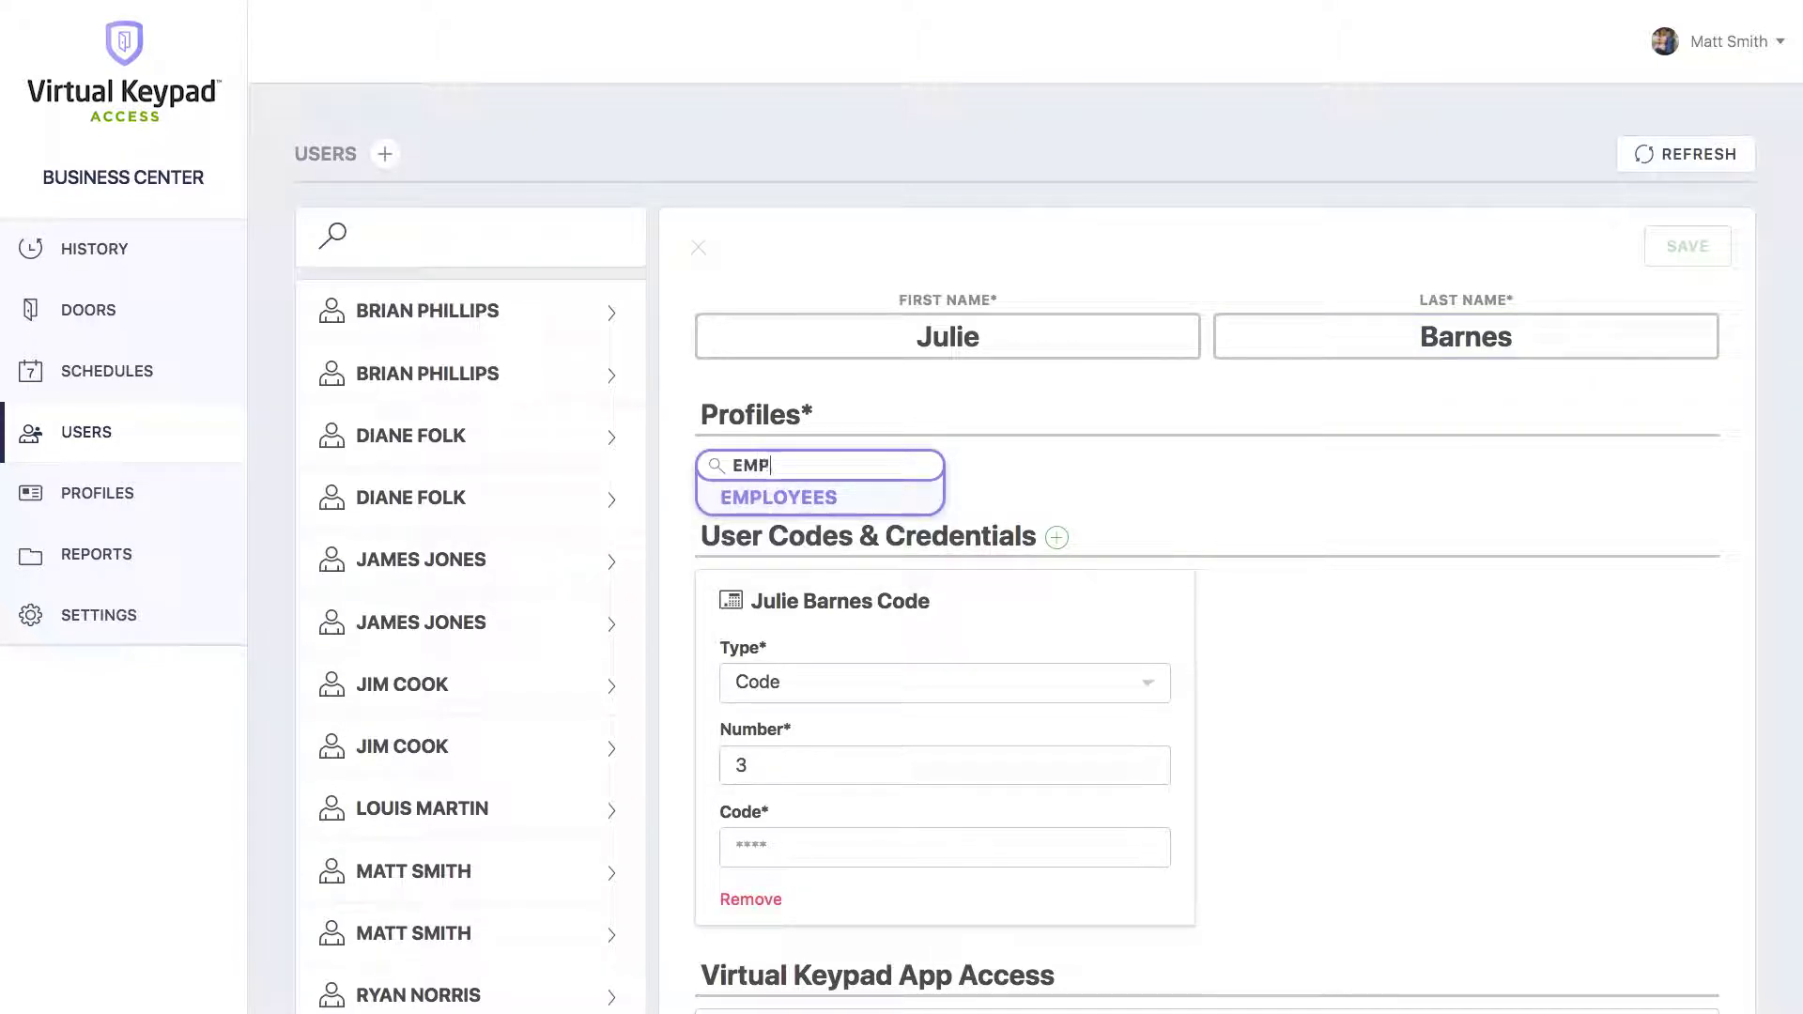
pyautogui.press('Return')
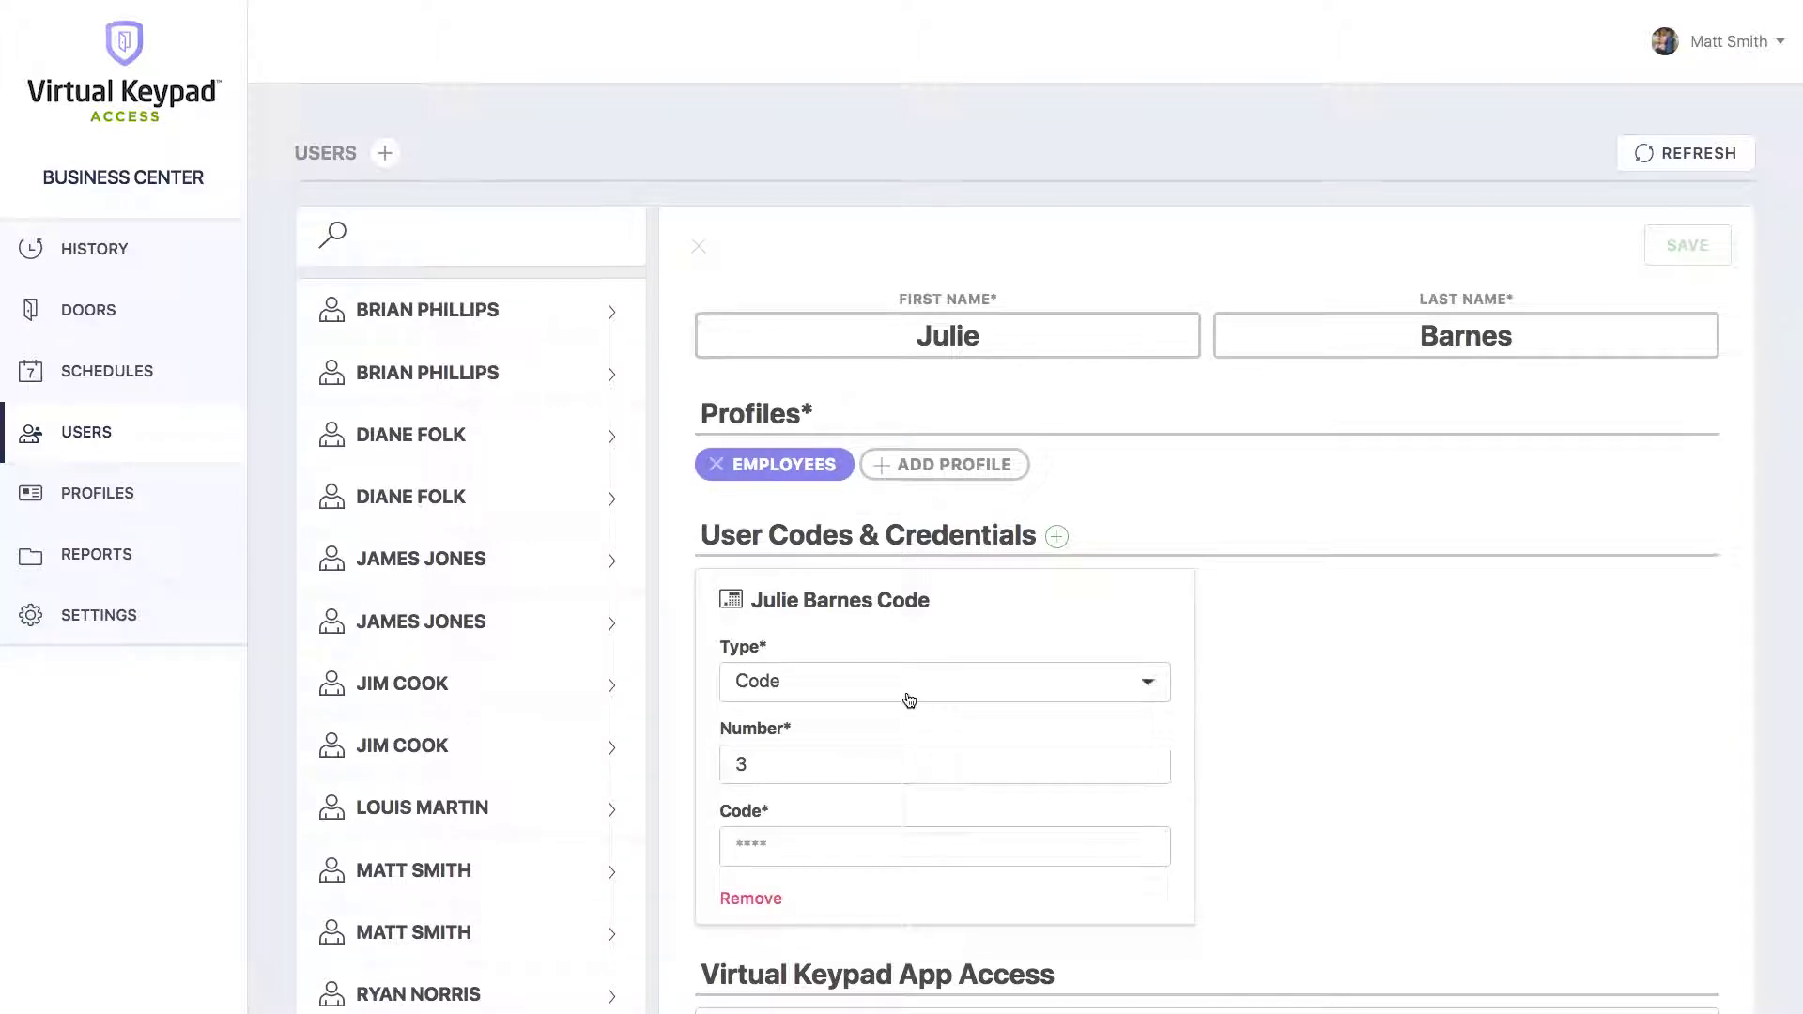
pyautogui.scroll(-2, 907, 699)
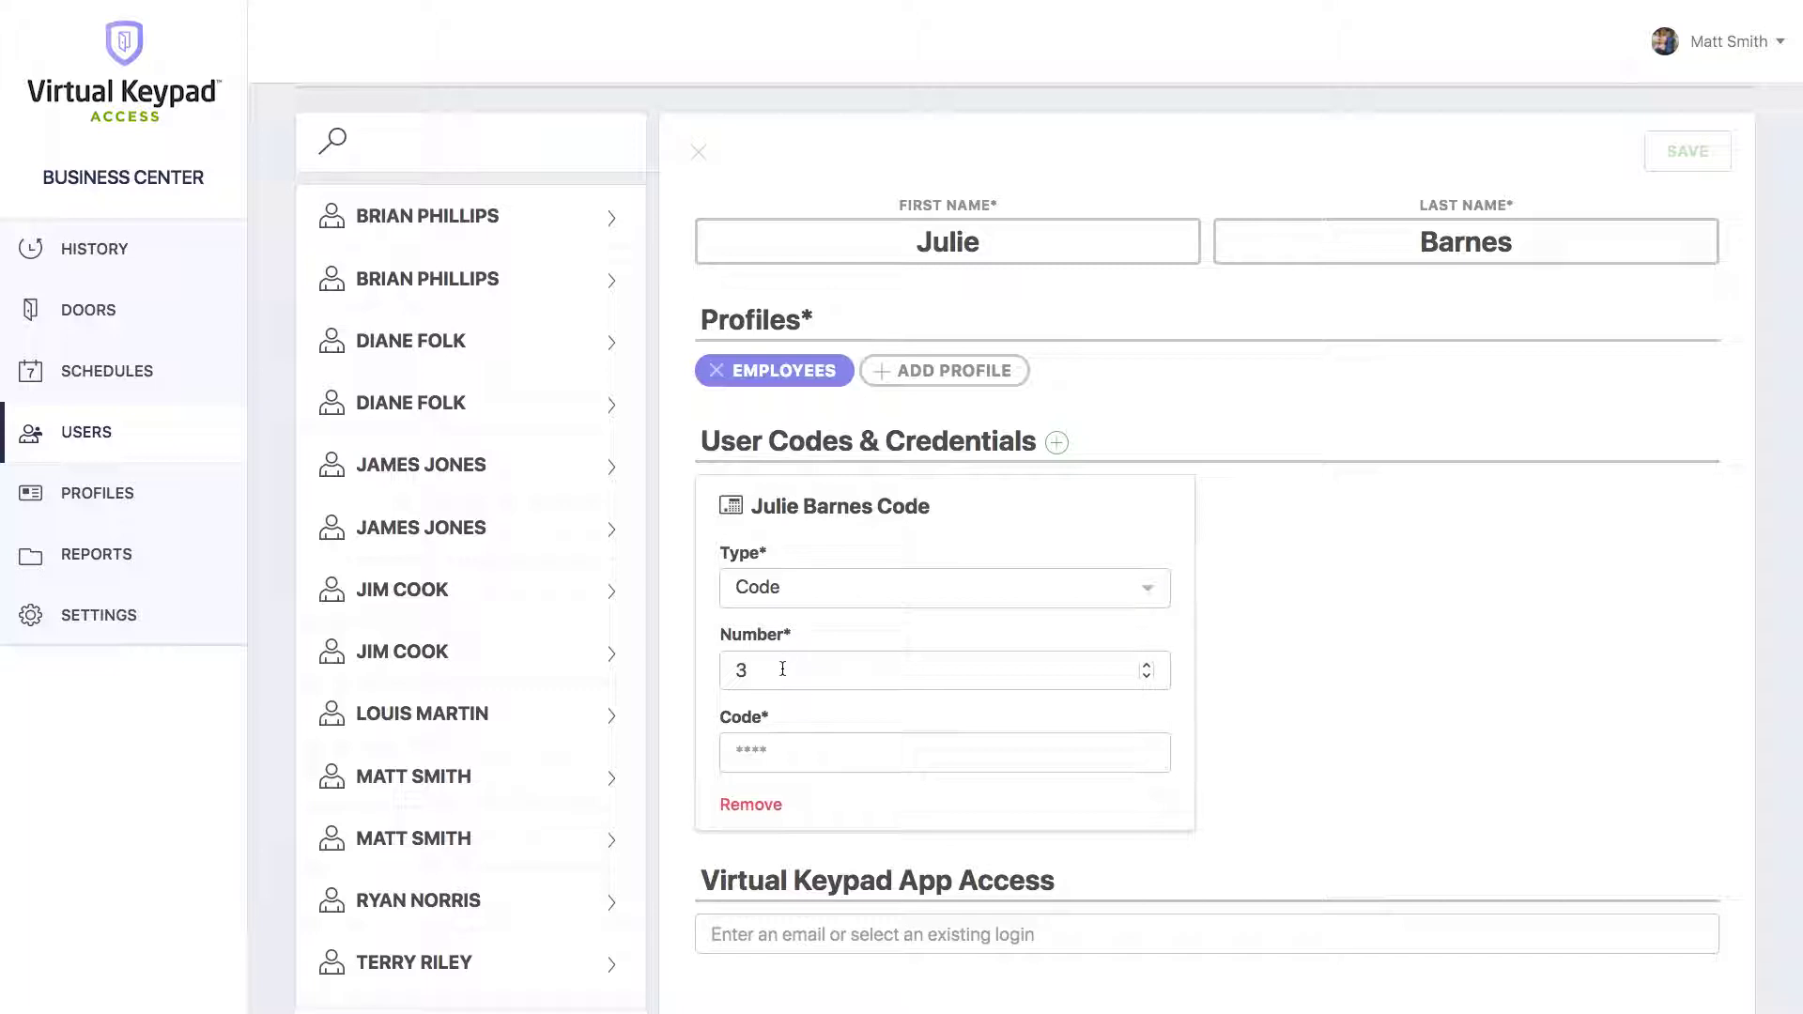
# Enter the user's keypad PIN for code 3 and add a second entry, number 5.
pyautogui.click(762, 757)
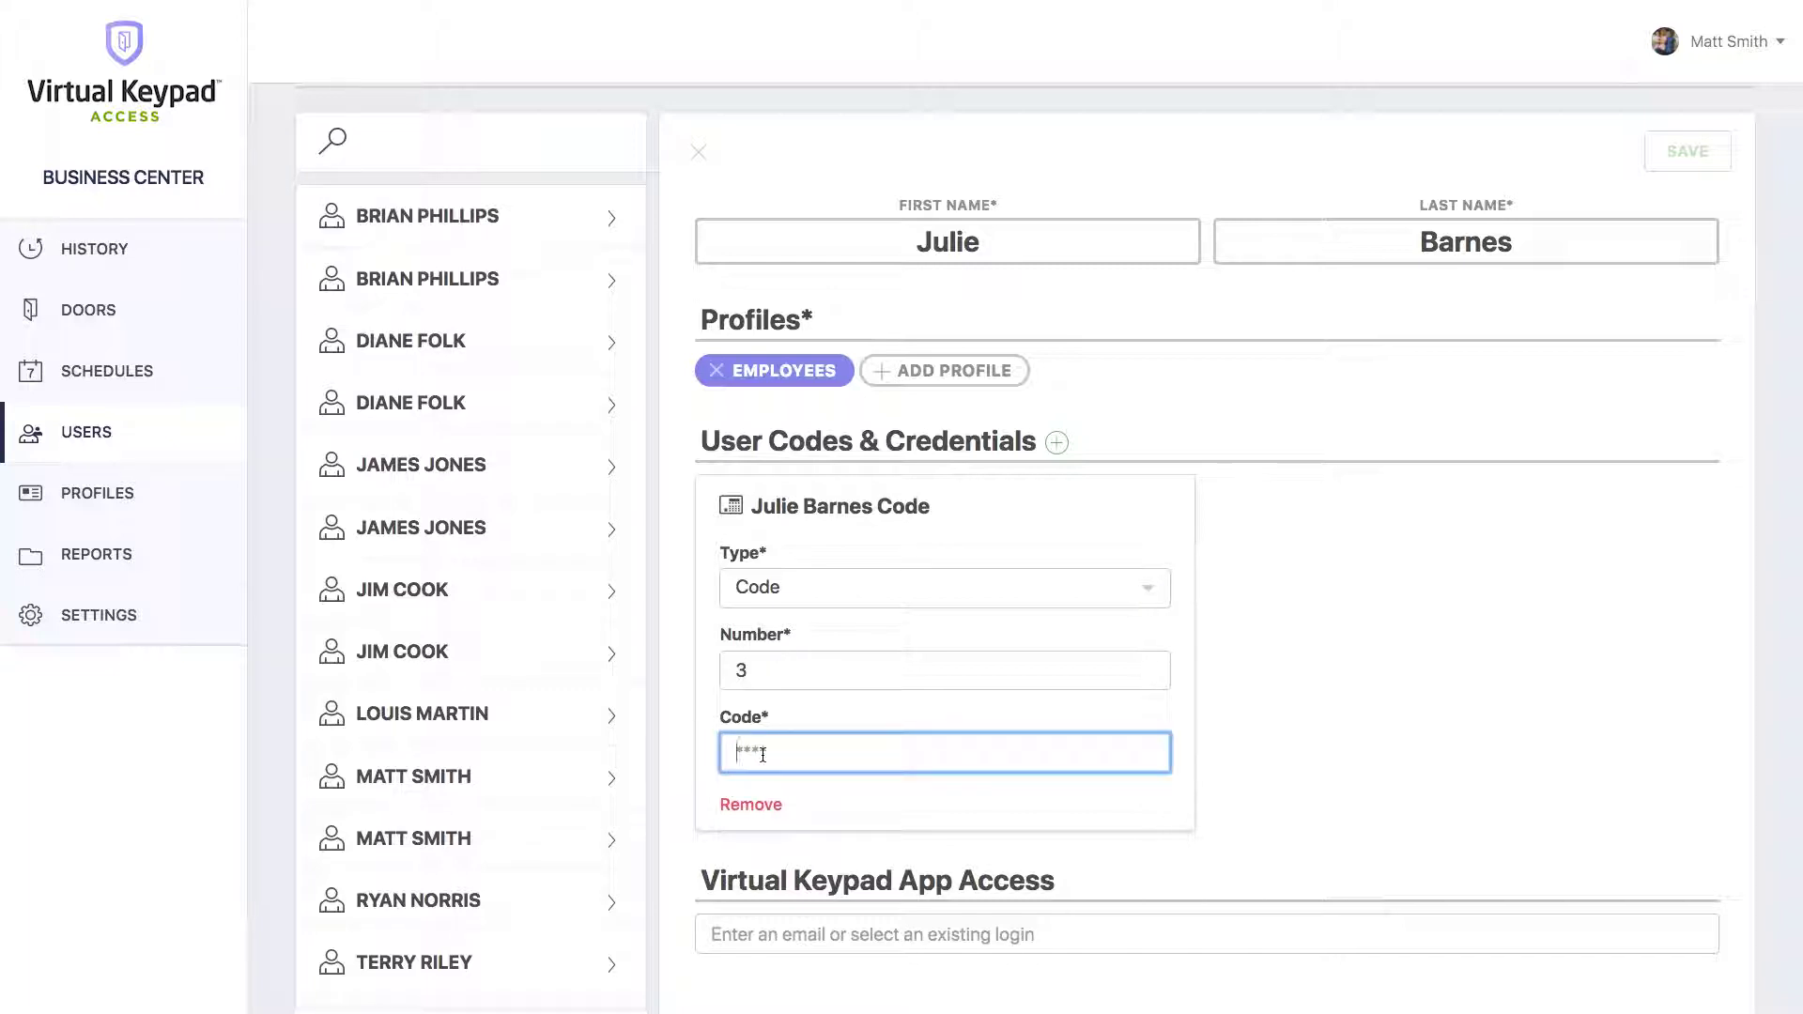
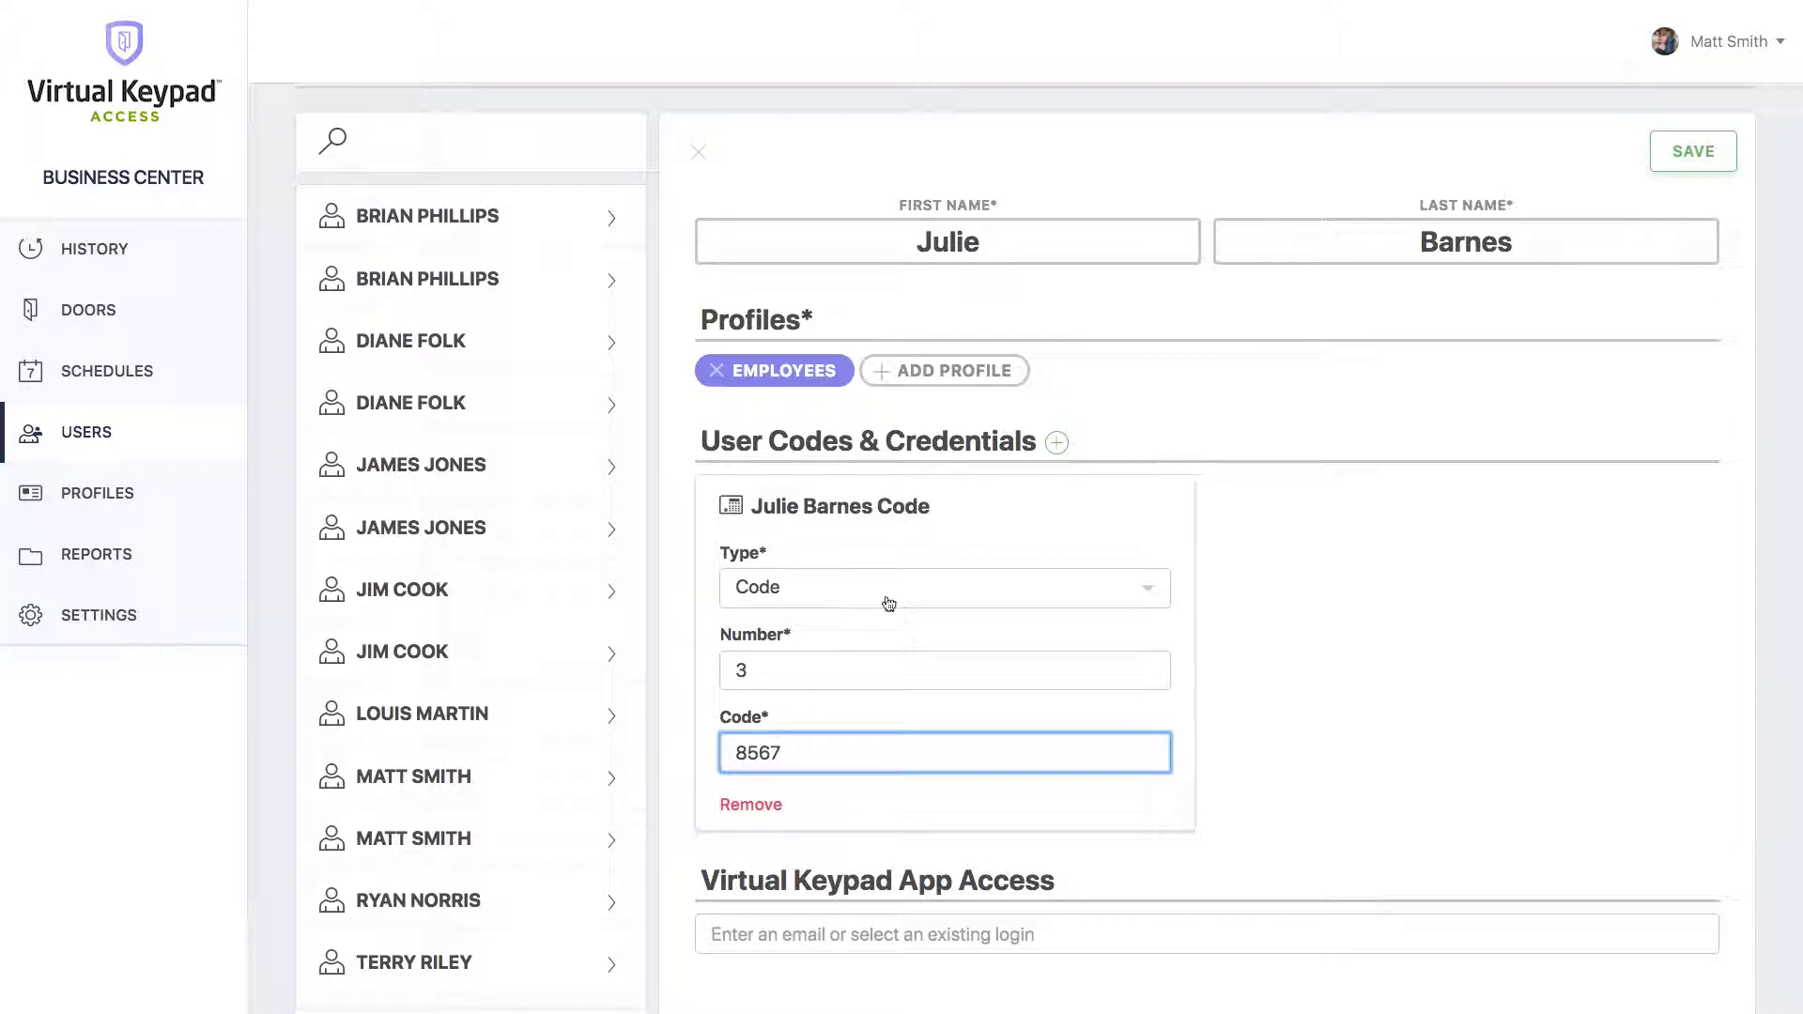
pyautogui.click(1056, 443)
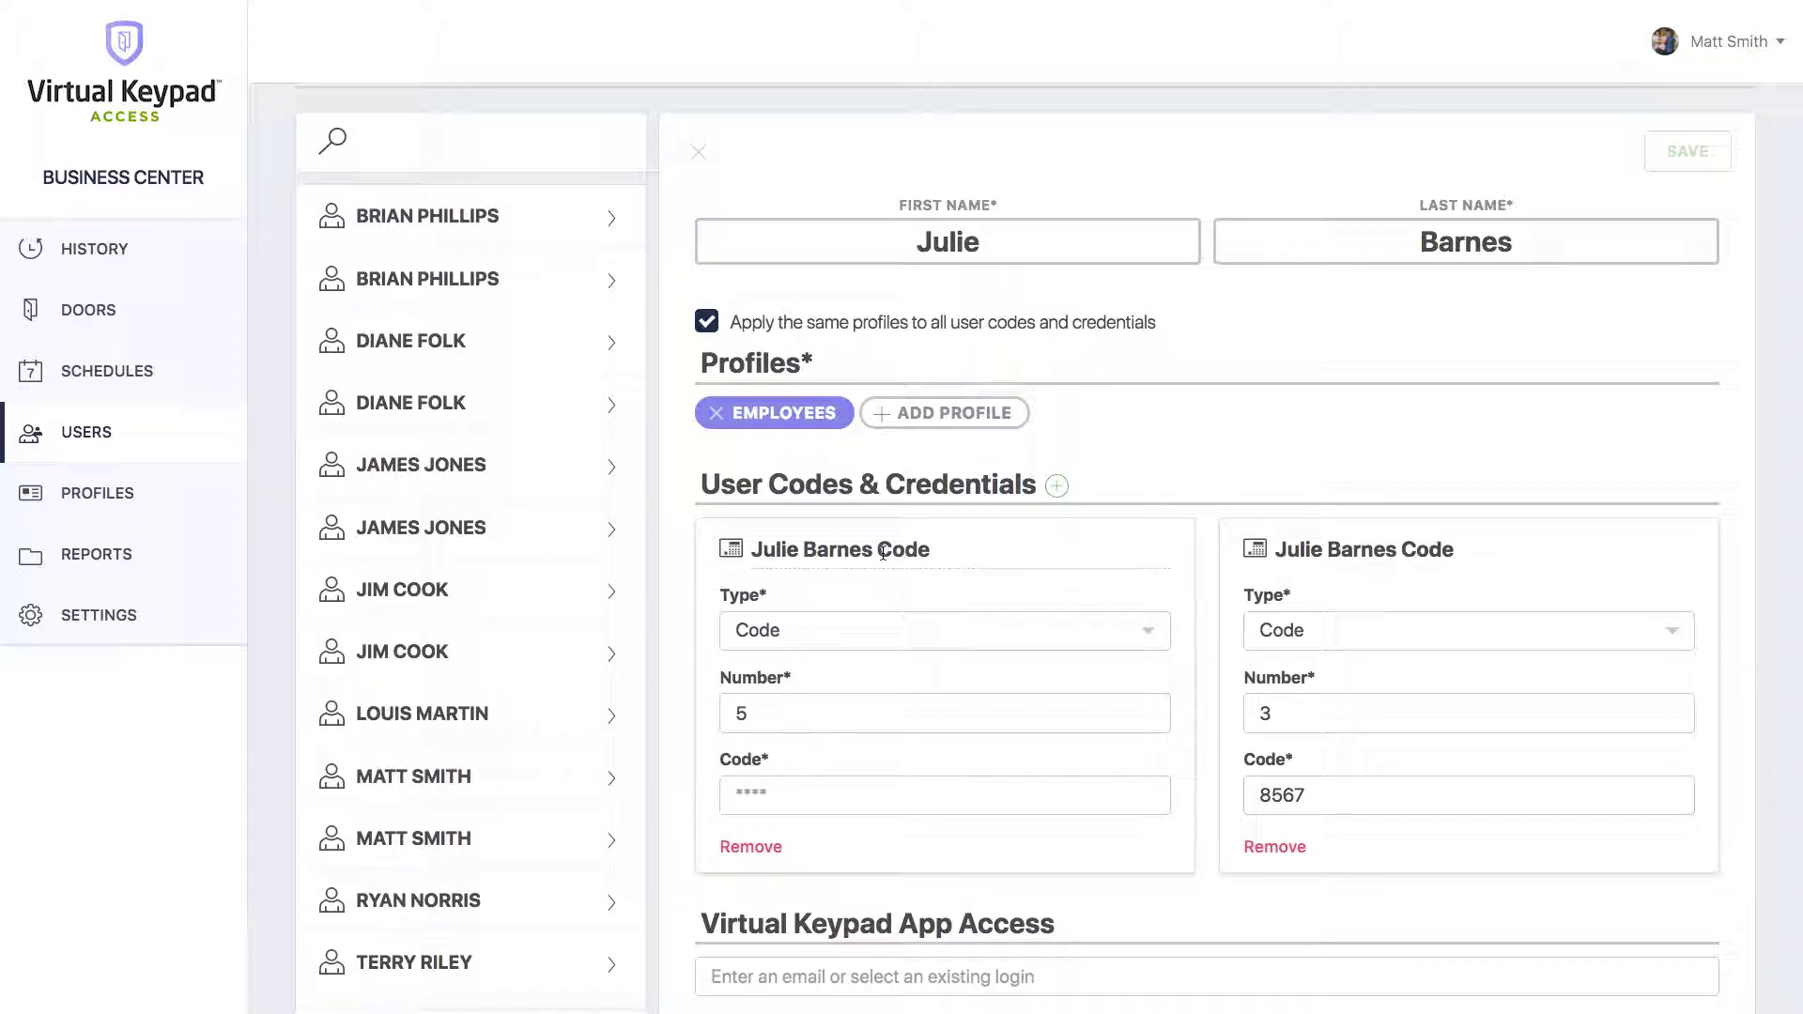
# Make entry 5 a Credential titled with 'Card' and fill in its internal card number.
pyautogui.click(810, 650)
pyautogui.click(770, 704)
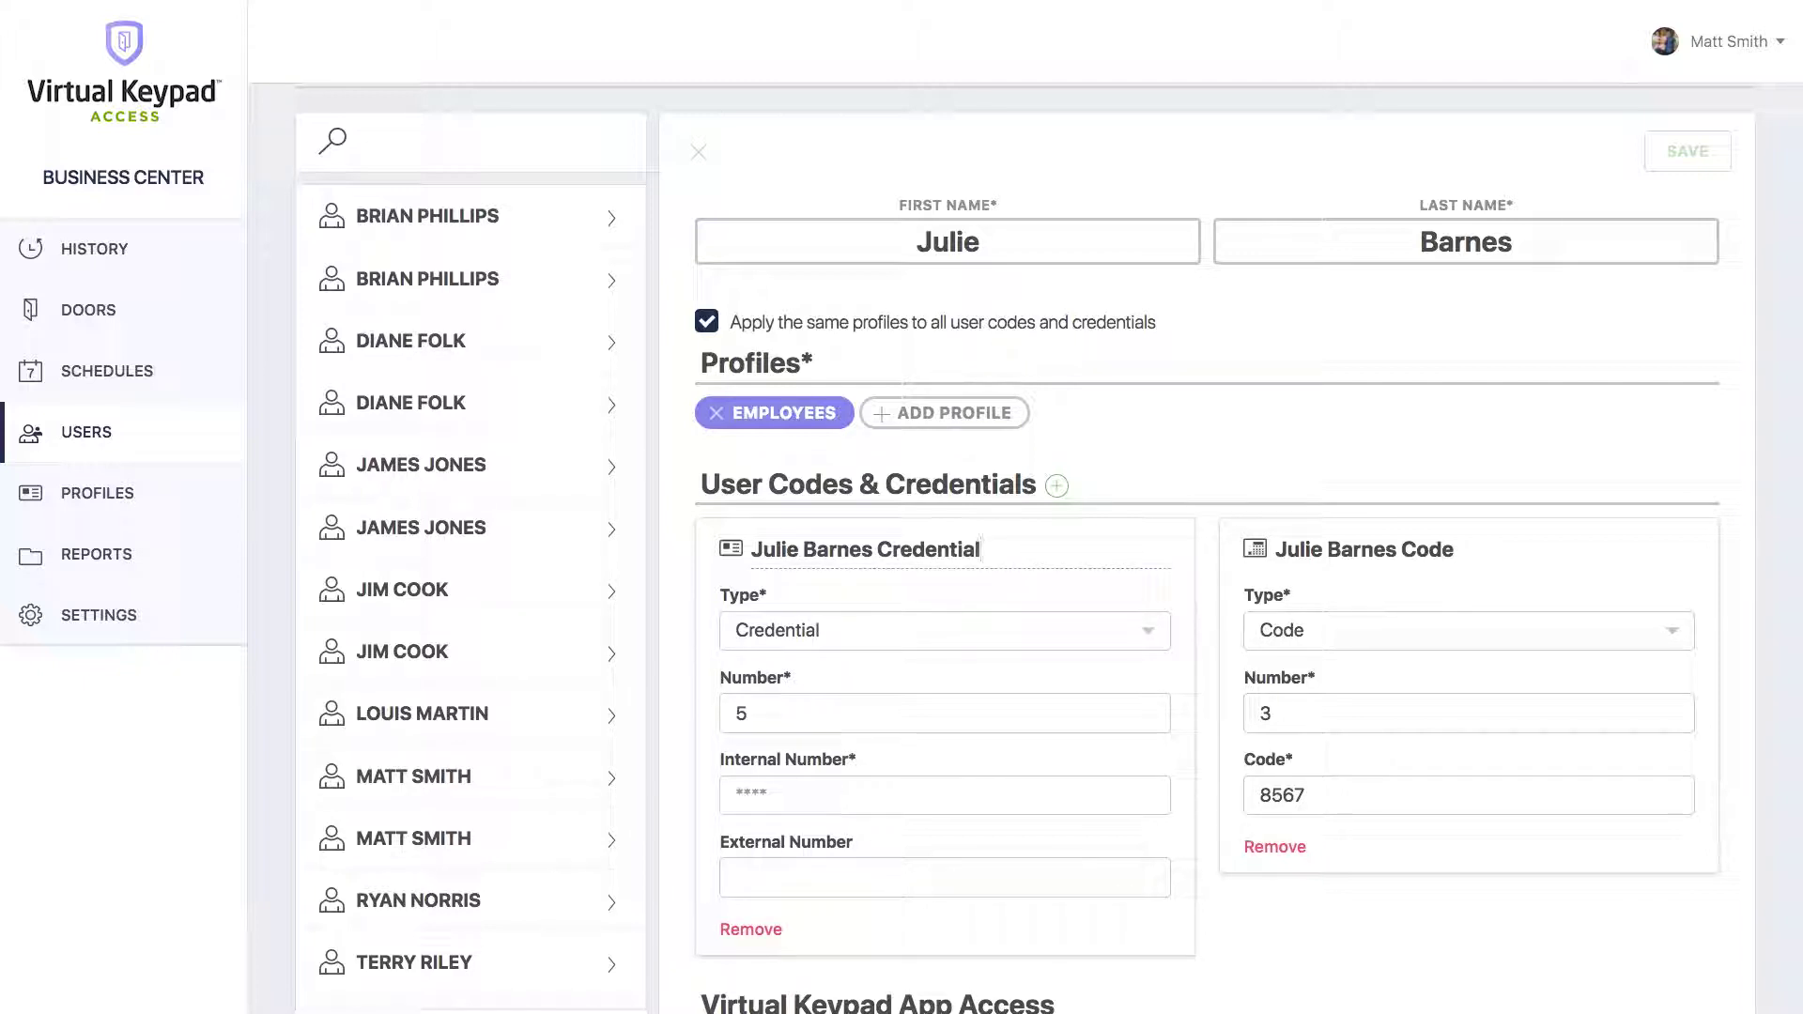
pyautogui.click(981, 549)
pyautogui.press('BackSpace')
pyautogui.press('BackSpace')
pyautogui.press('BackSpace')
pyautogui.press('BackSpace')
pyautogui.press('BackSpace')
pyautogui.press('BackSpace')
pyautogui.press('BackSpace')
pyautogui.press('BackSpace')
pyautogui.press('BackSpace')
pyautogui.press('BackSpace')
pyautogui.write('Card')
pyautogui.click(781, 798)
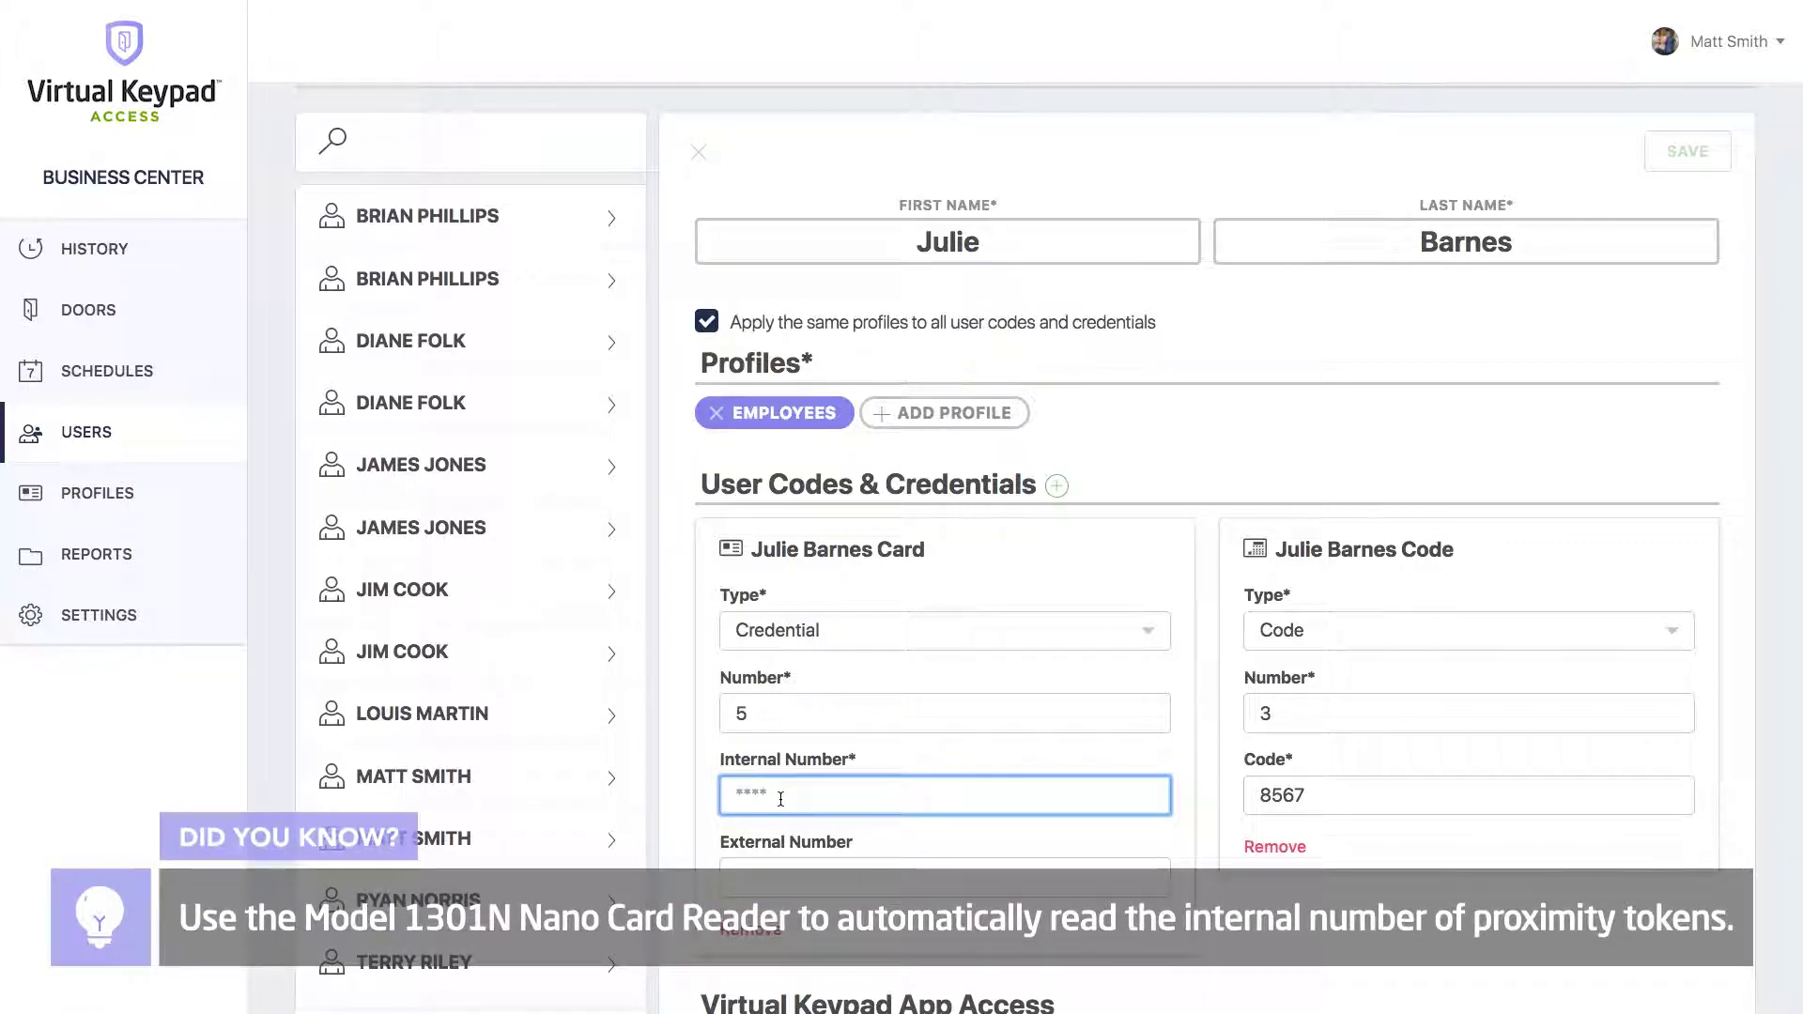
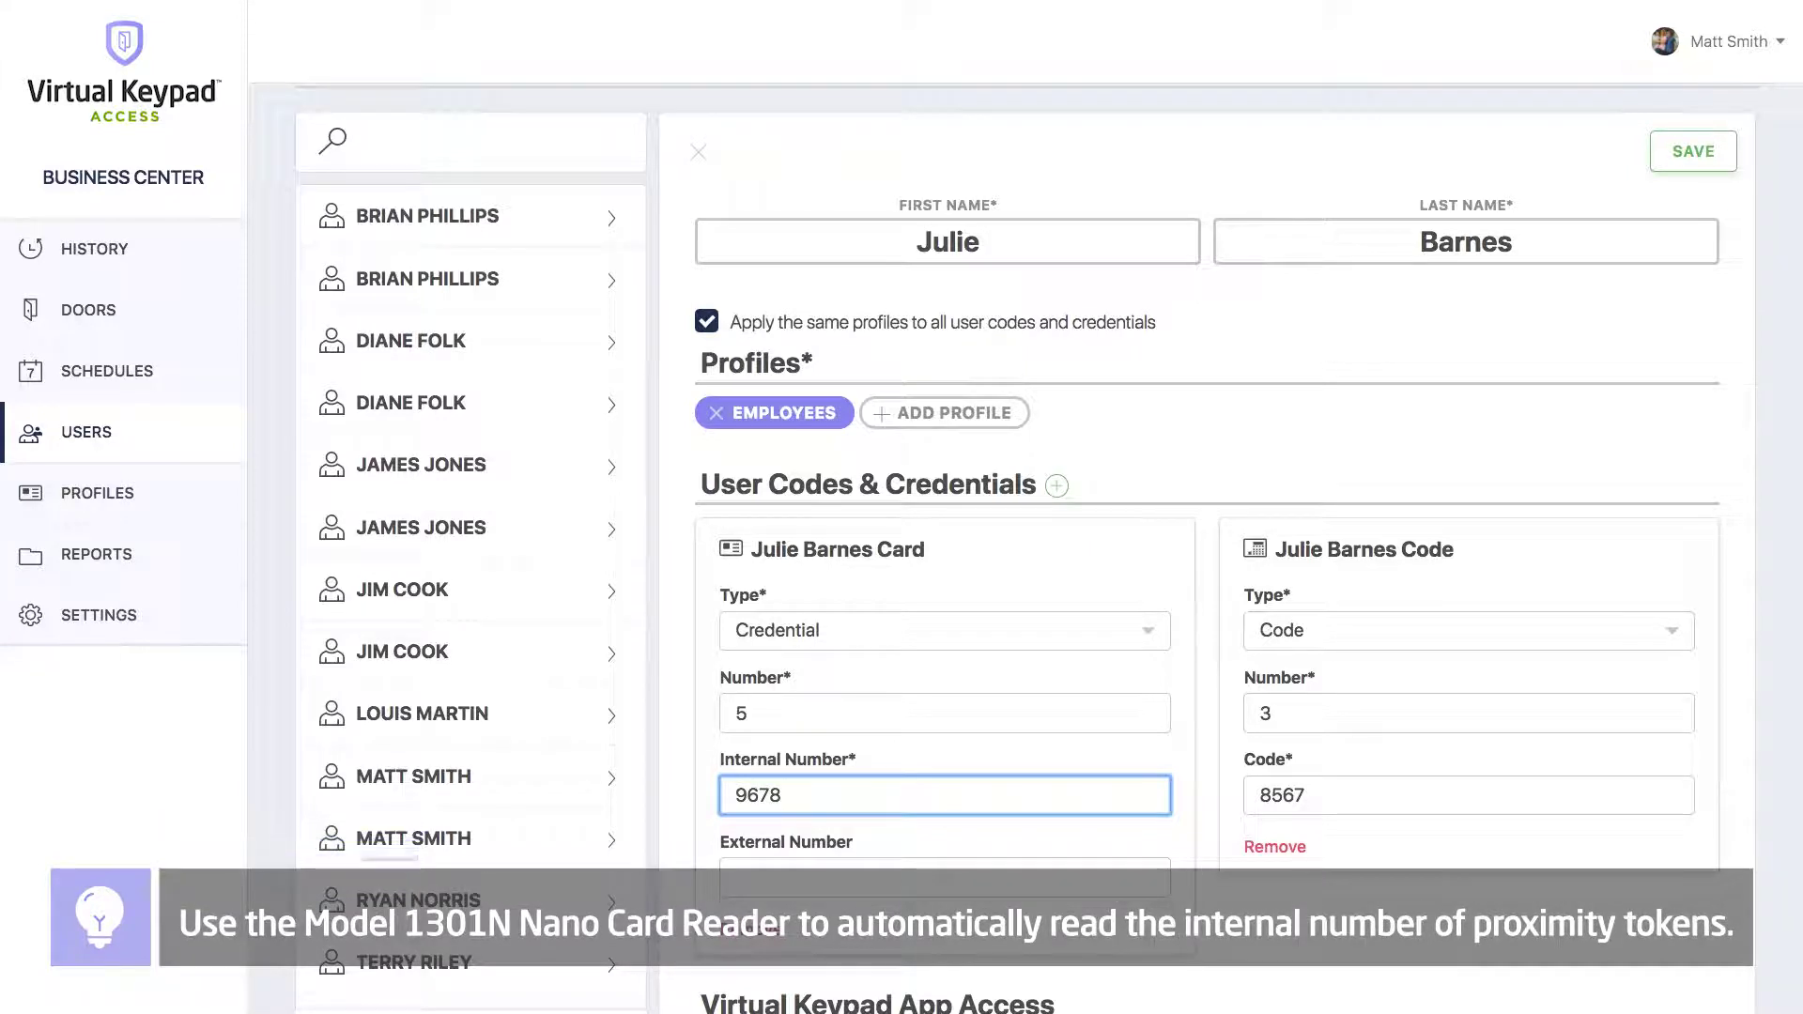
pyautogui.scroll(-3, 1207, 544)
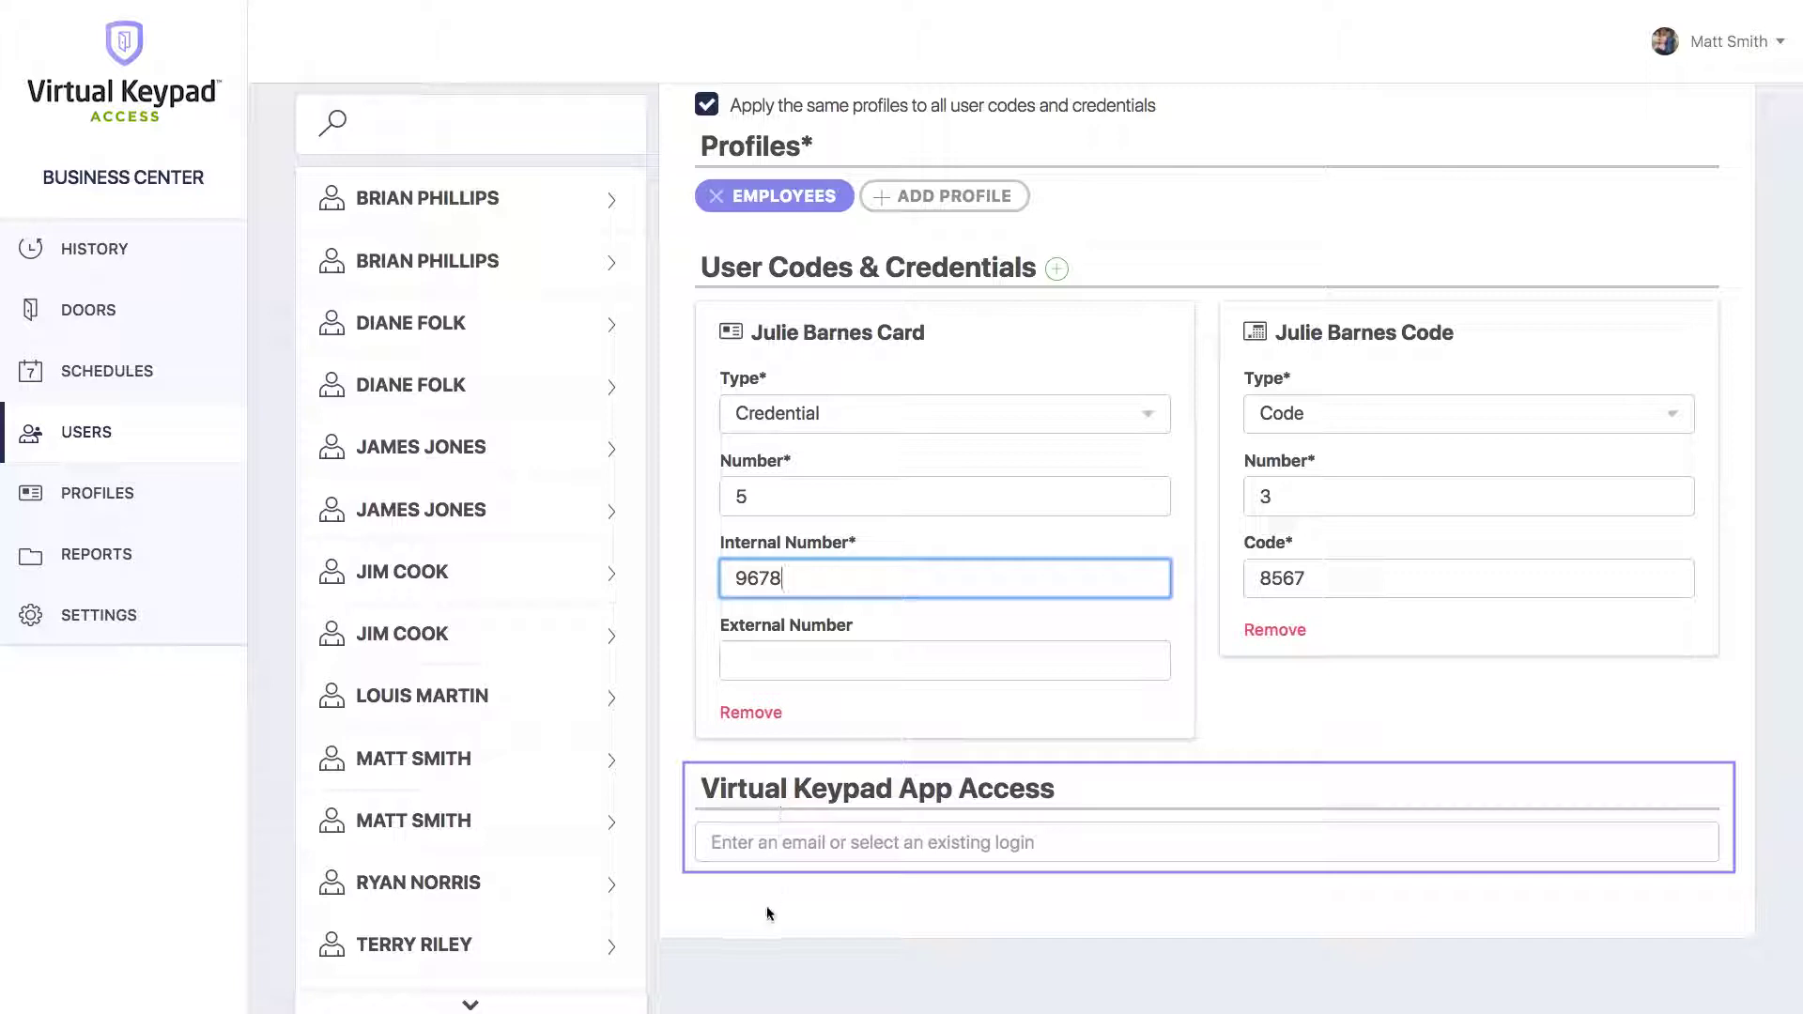
# Toggle 'Apply same profiles' off and back on, save the new user, and close its details.
pyautogui.scroll(2, 830, 799)
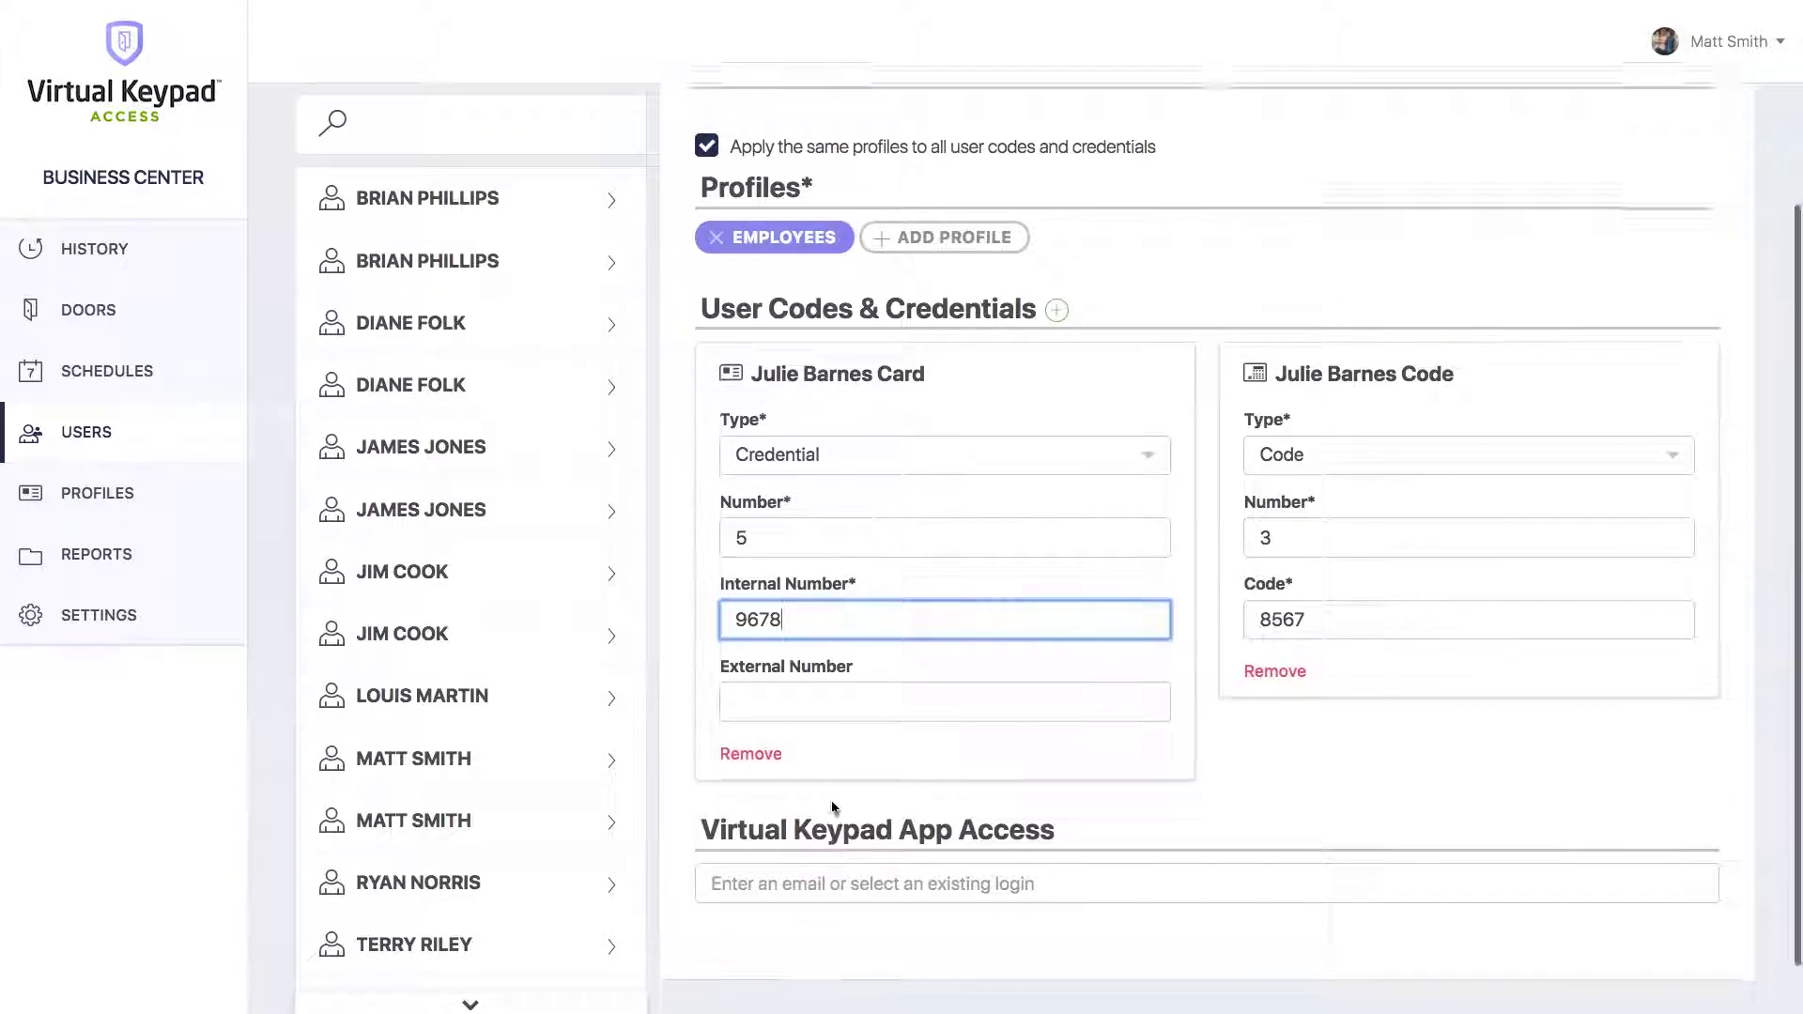
pyautogui.click(1095, 366)
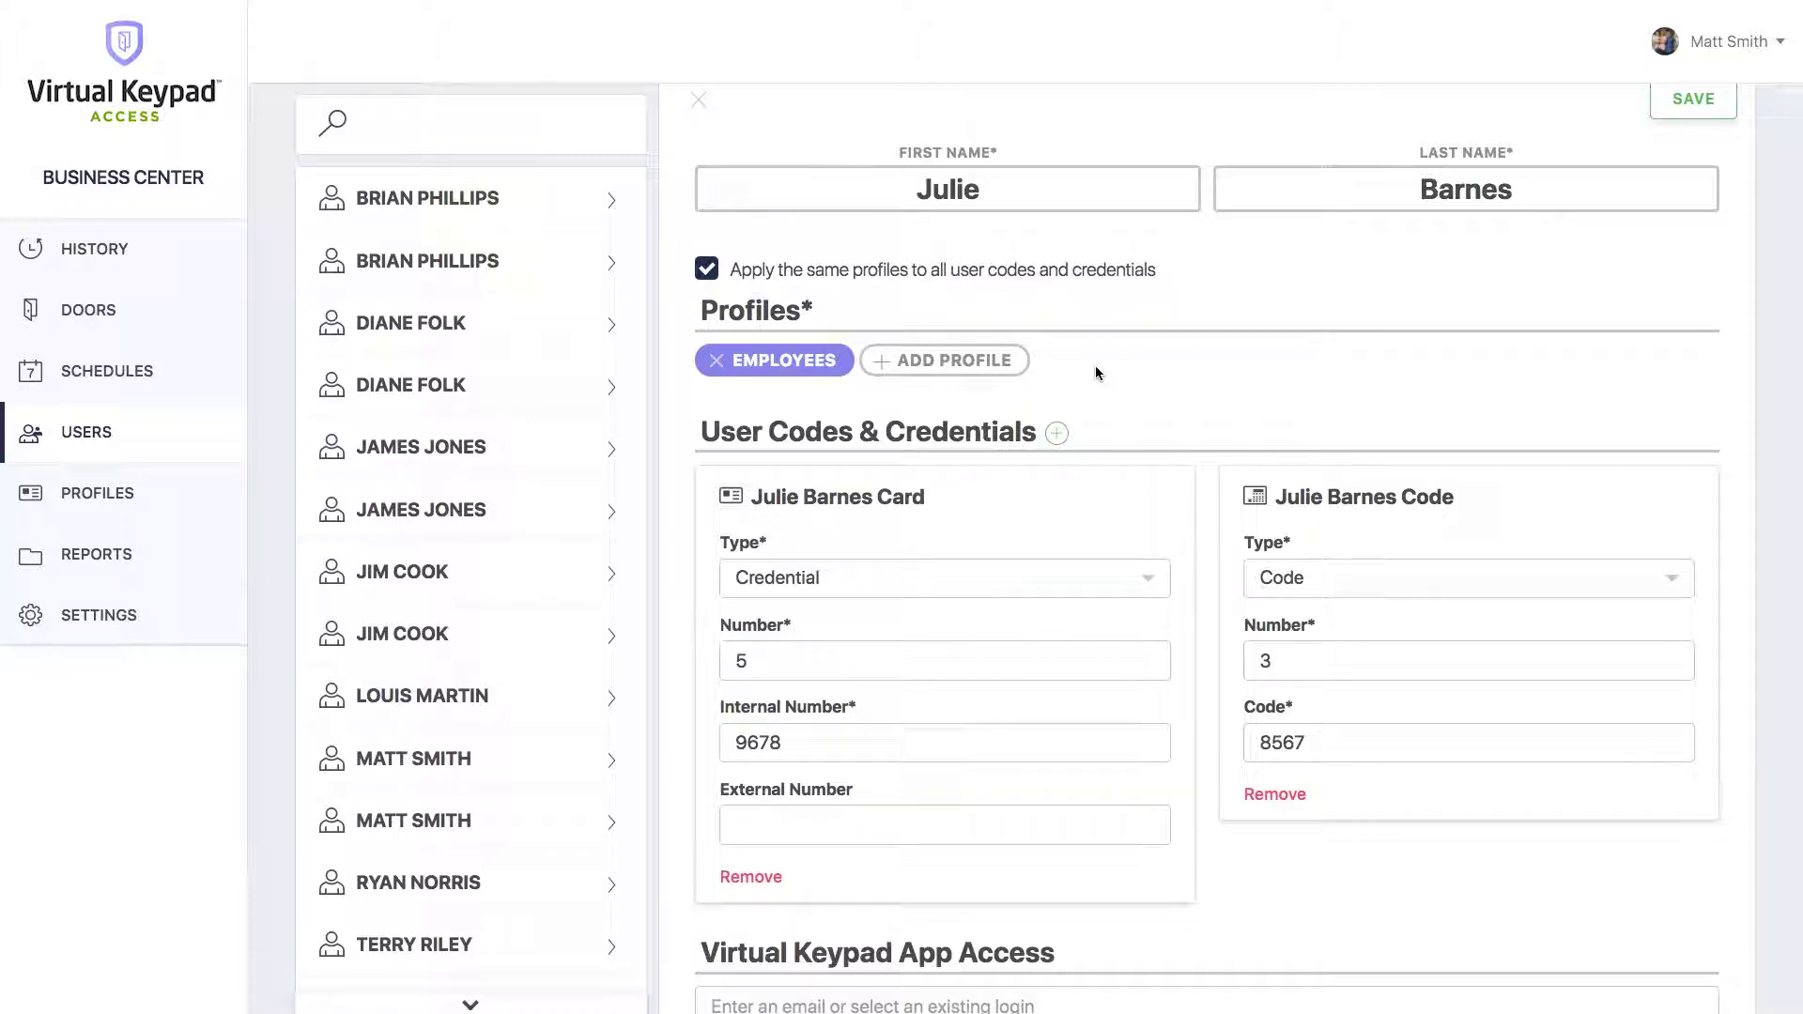
pyautogui.click(959, 281)
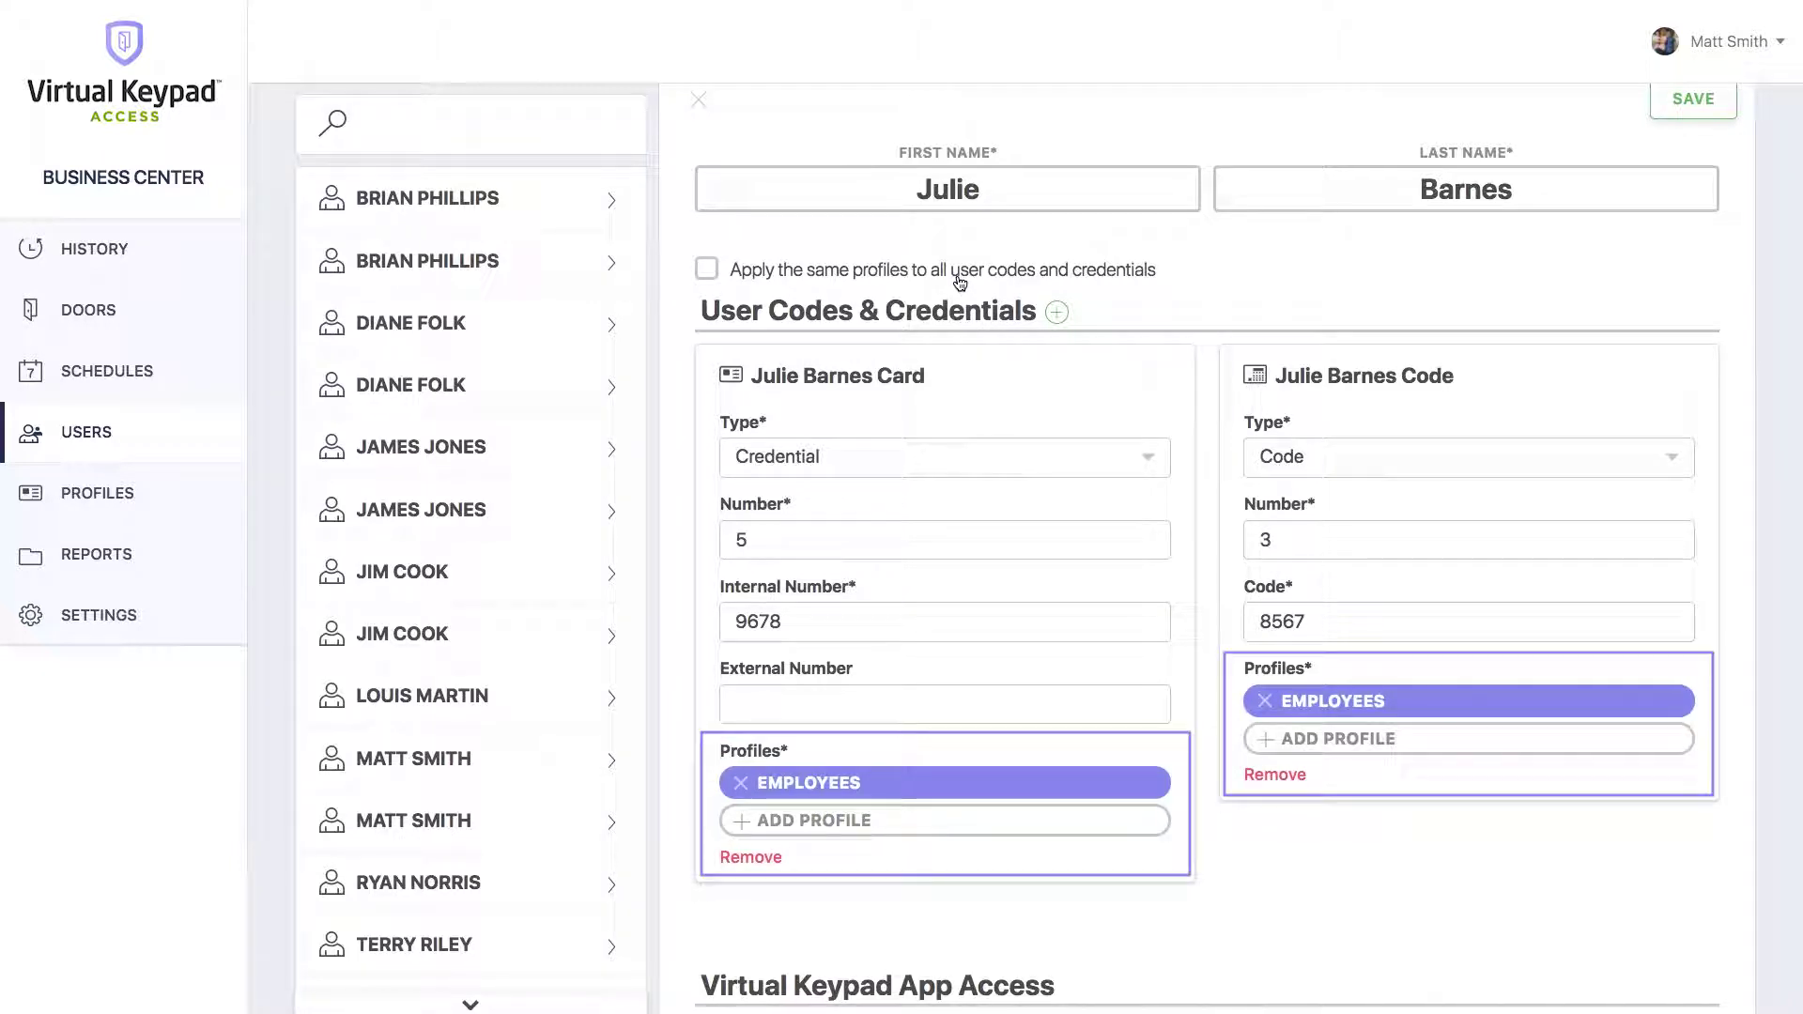
pyautogui.click(959, 281)
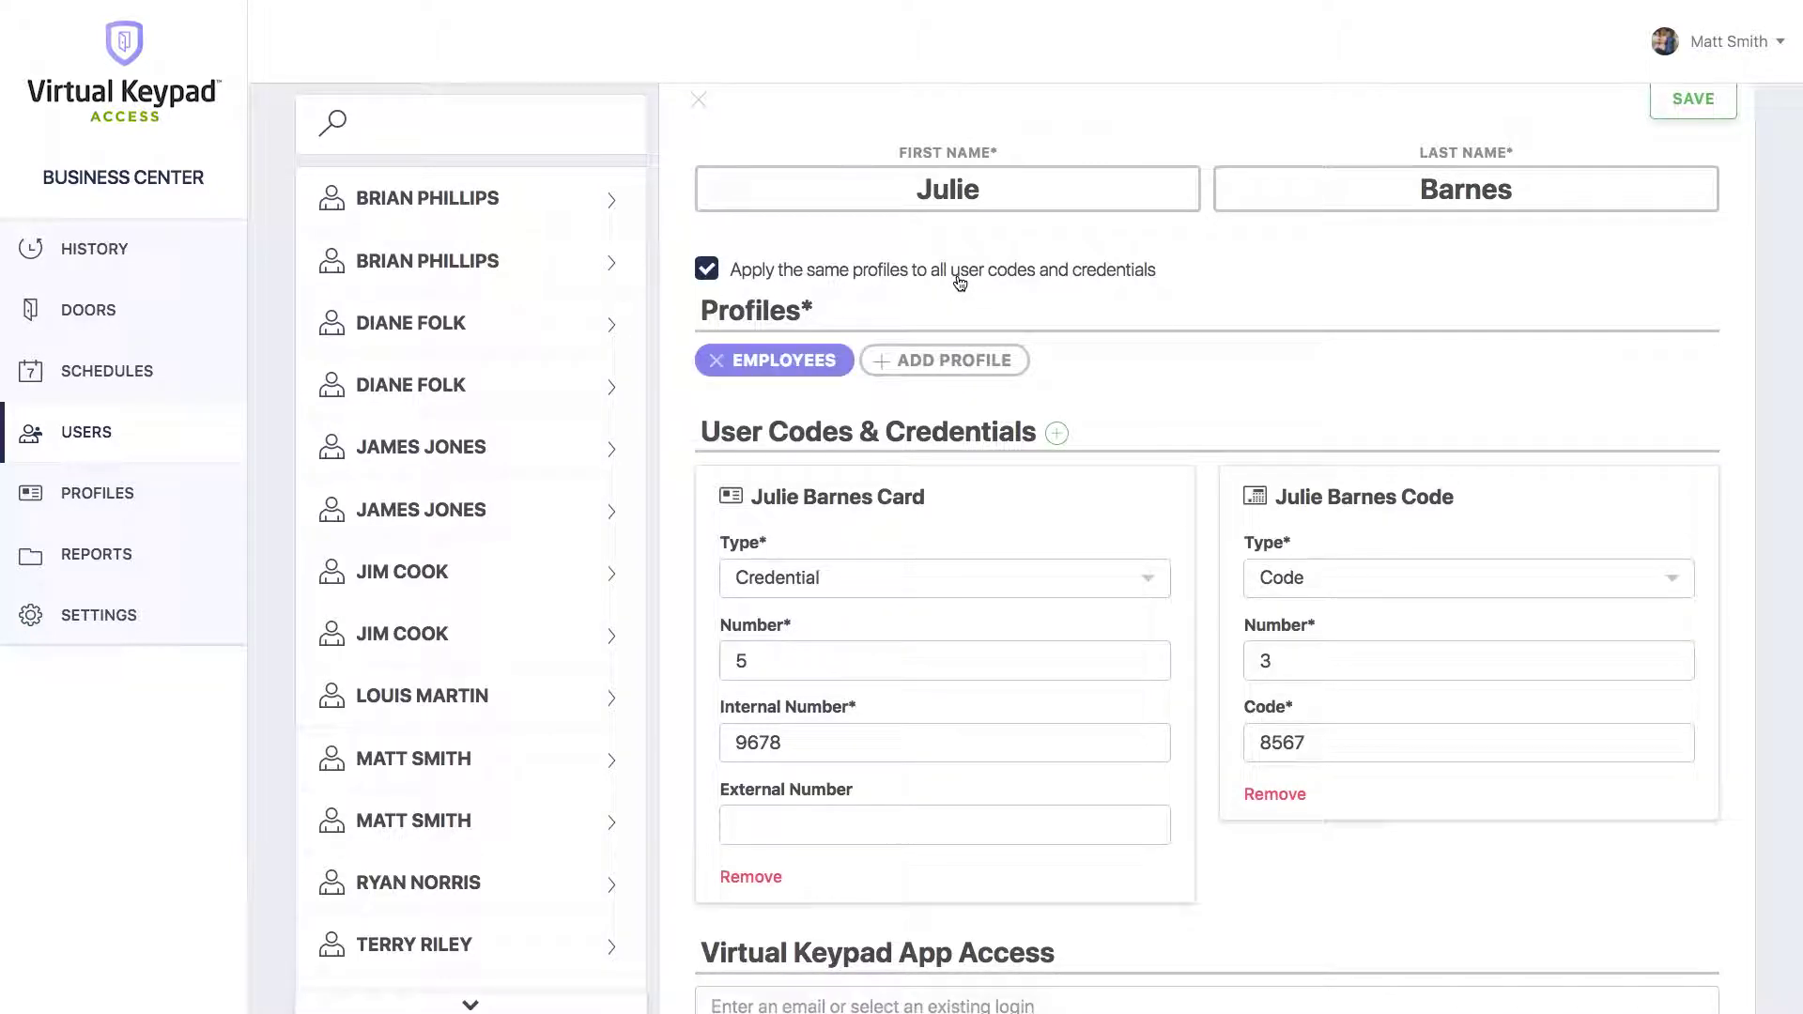
pyautogui.scroll(1, 959, 281)
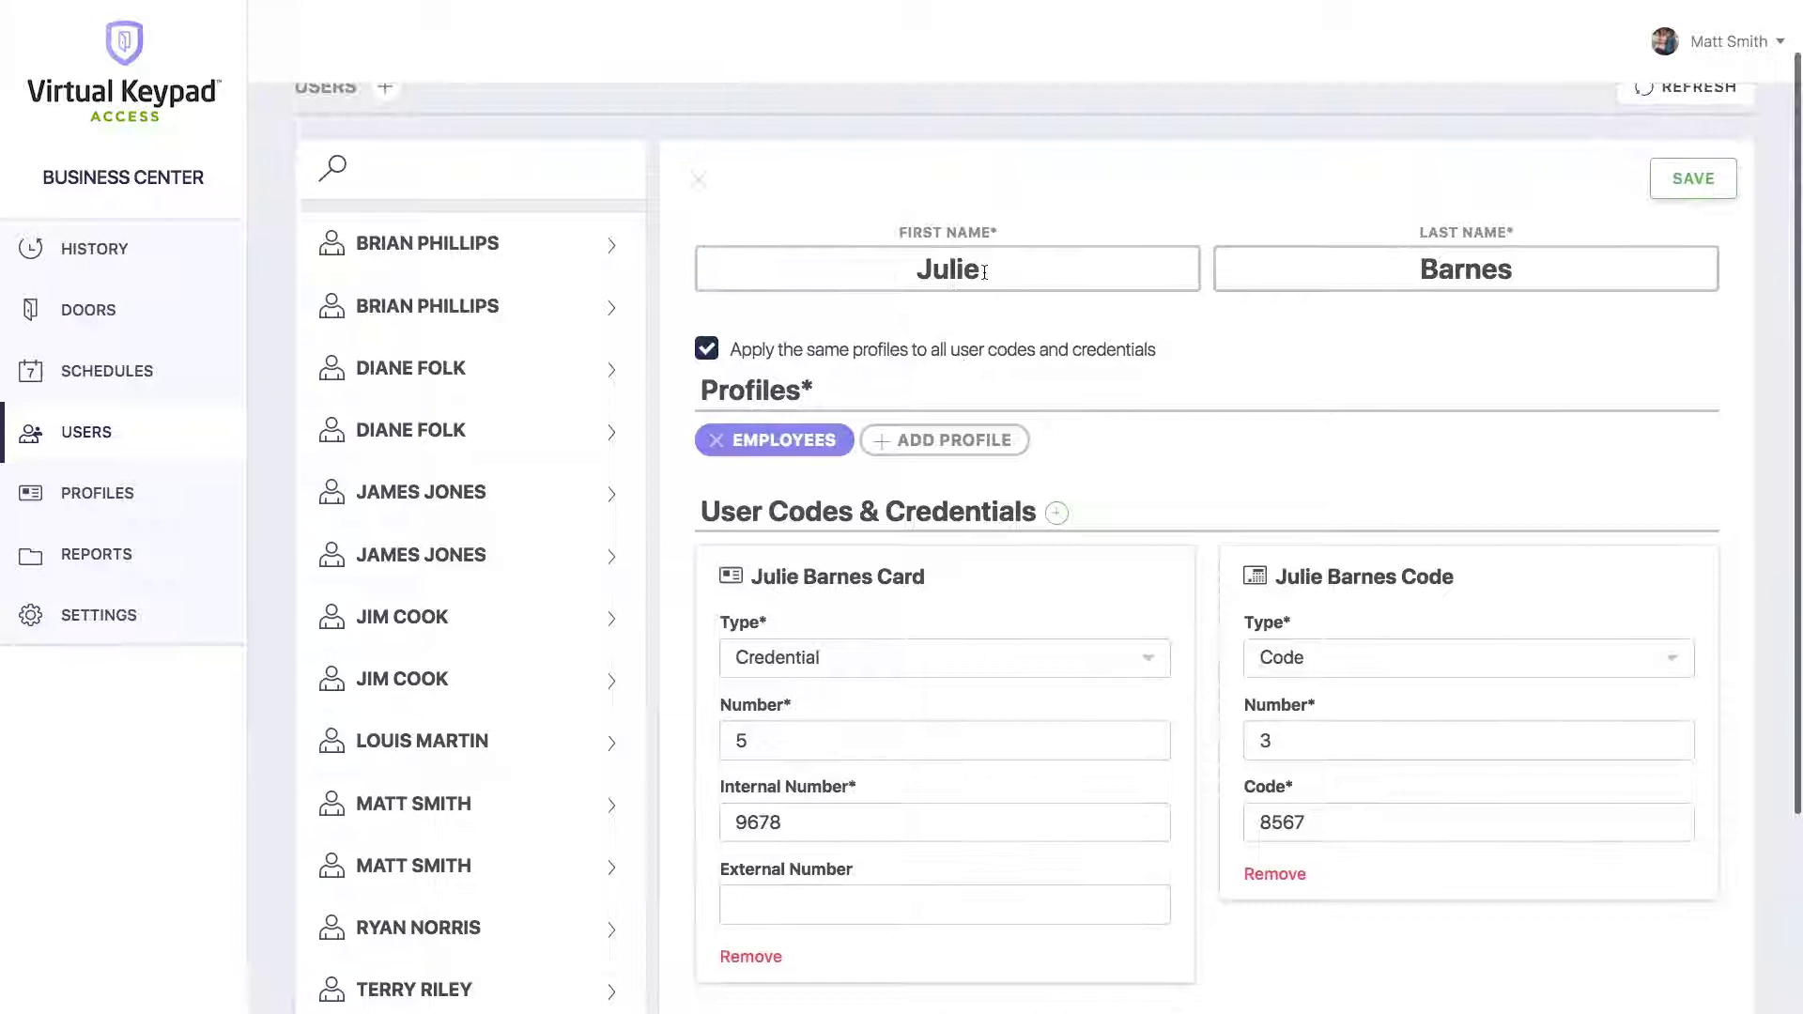
pyautogui.click(1684, 183)
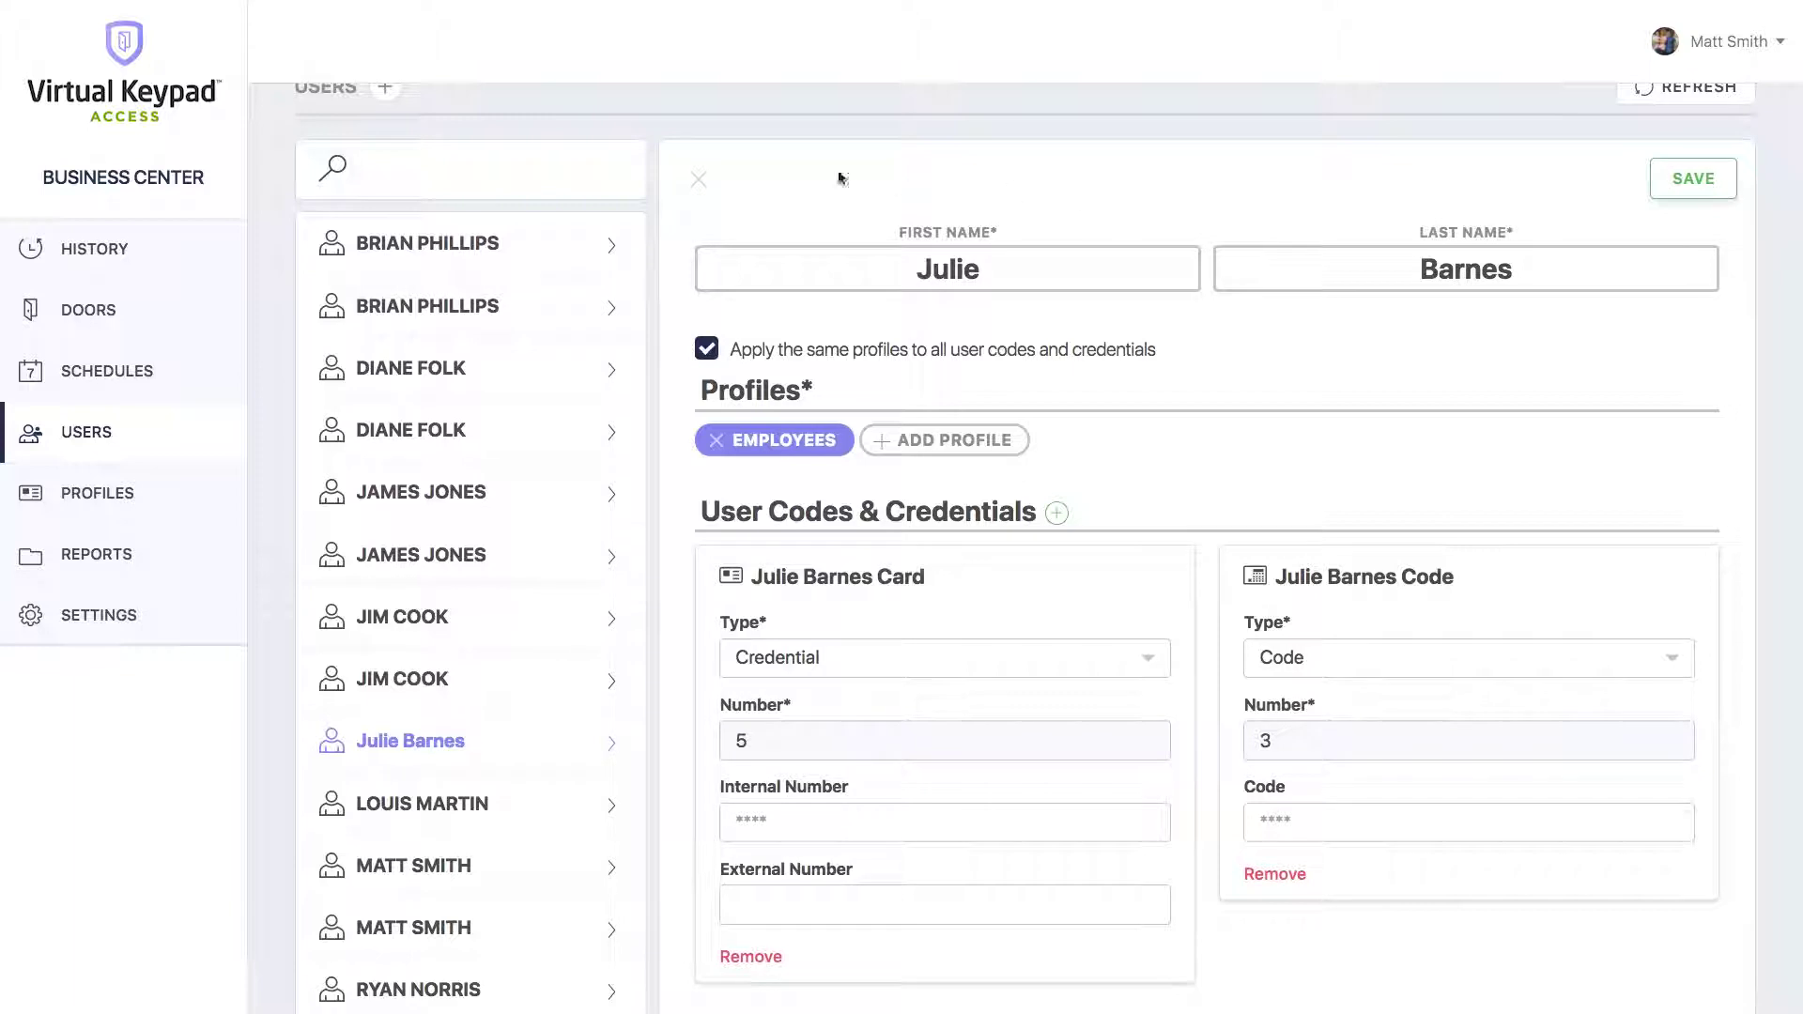
pyautogui.click(698, 183)
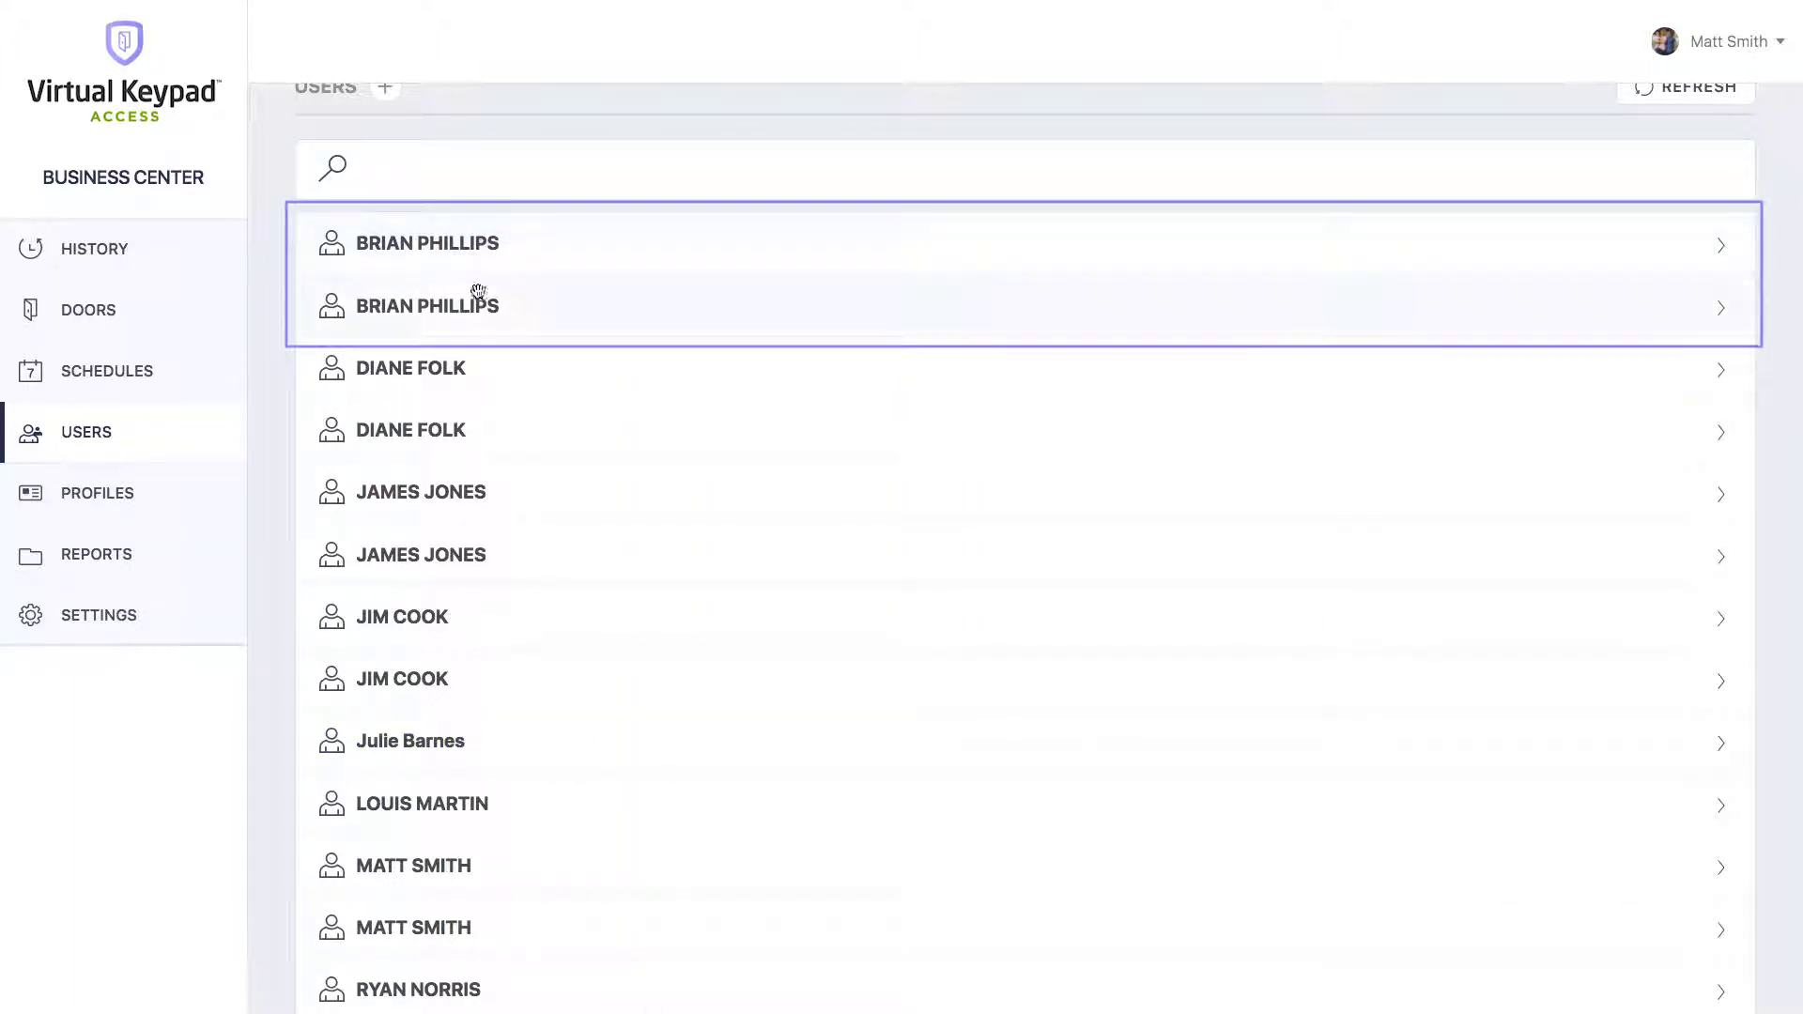
# Merge the duplicate user's two entries and make the first one a Code titled CODE.
pyautogui.moveTo(483, 260); pyautogui.dragTo(475, 325)
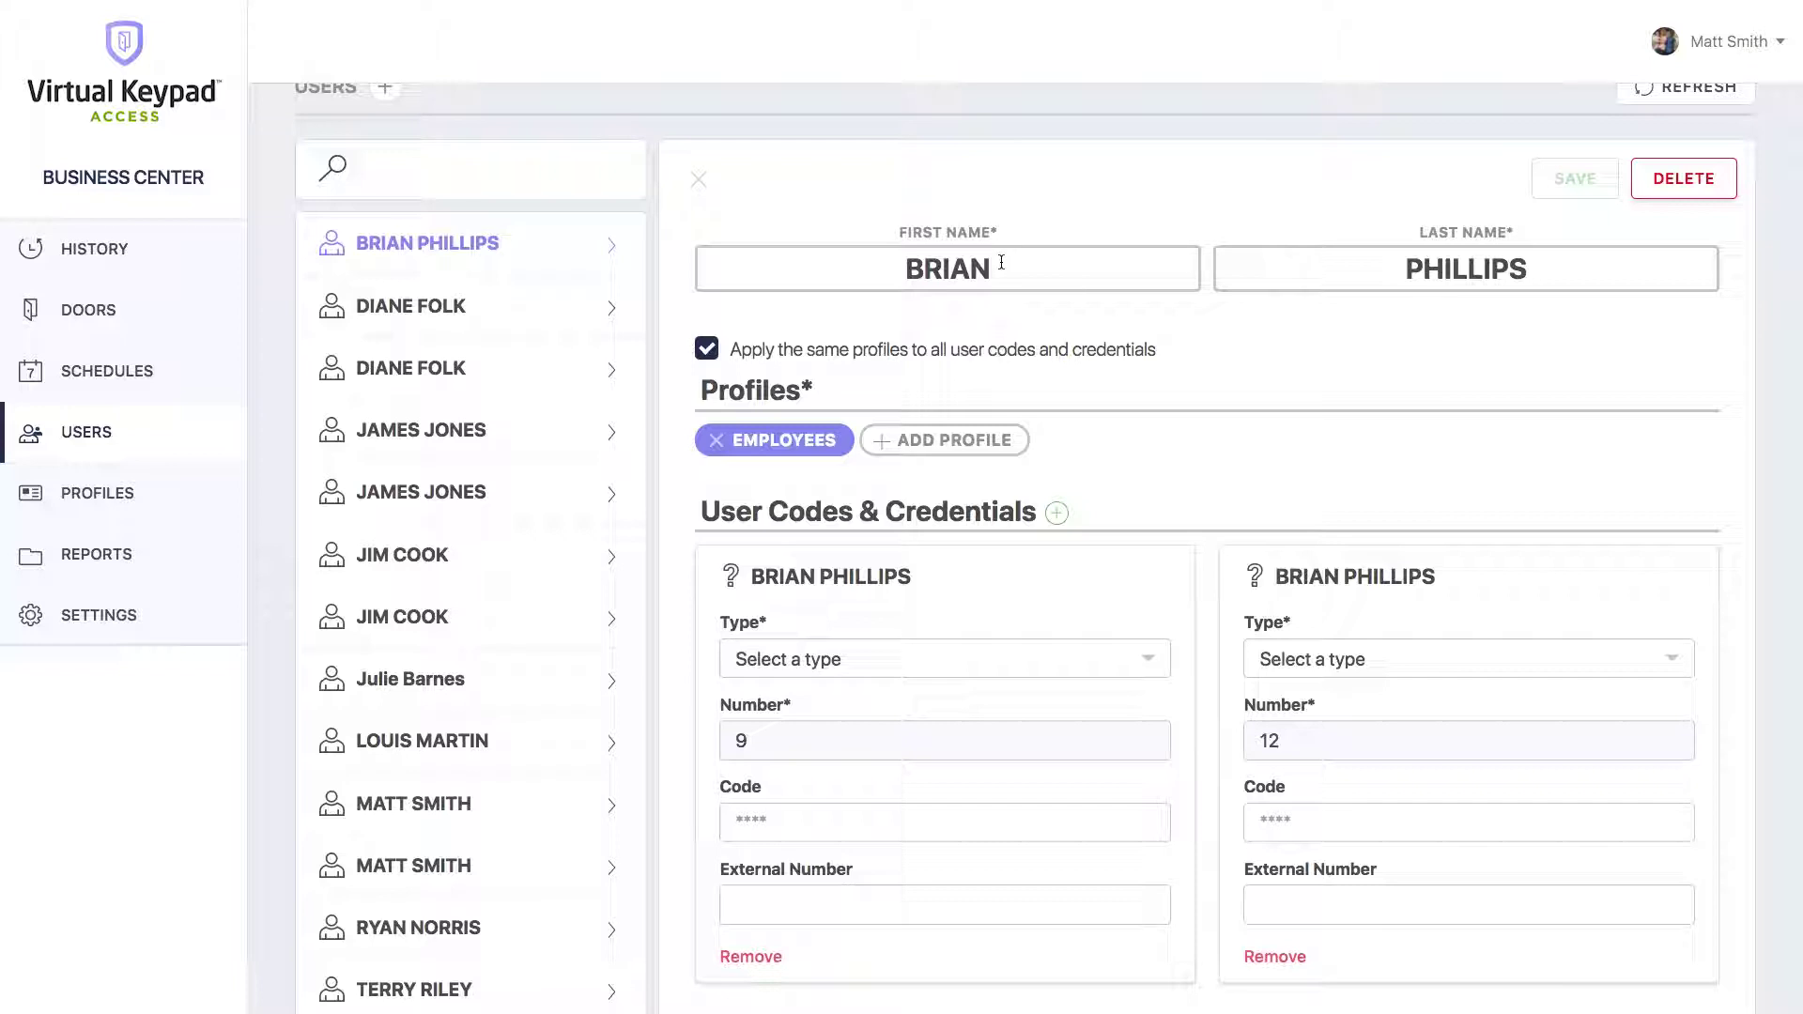
pyautogui.click(892, 653)
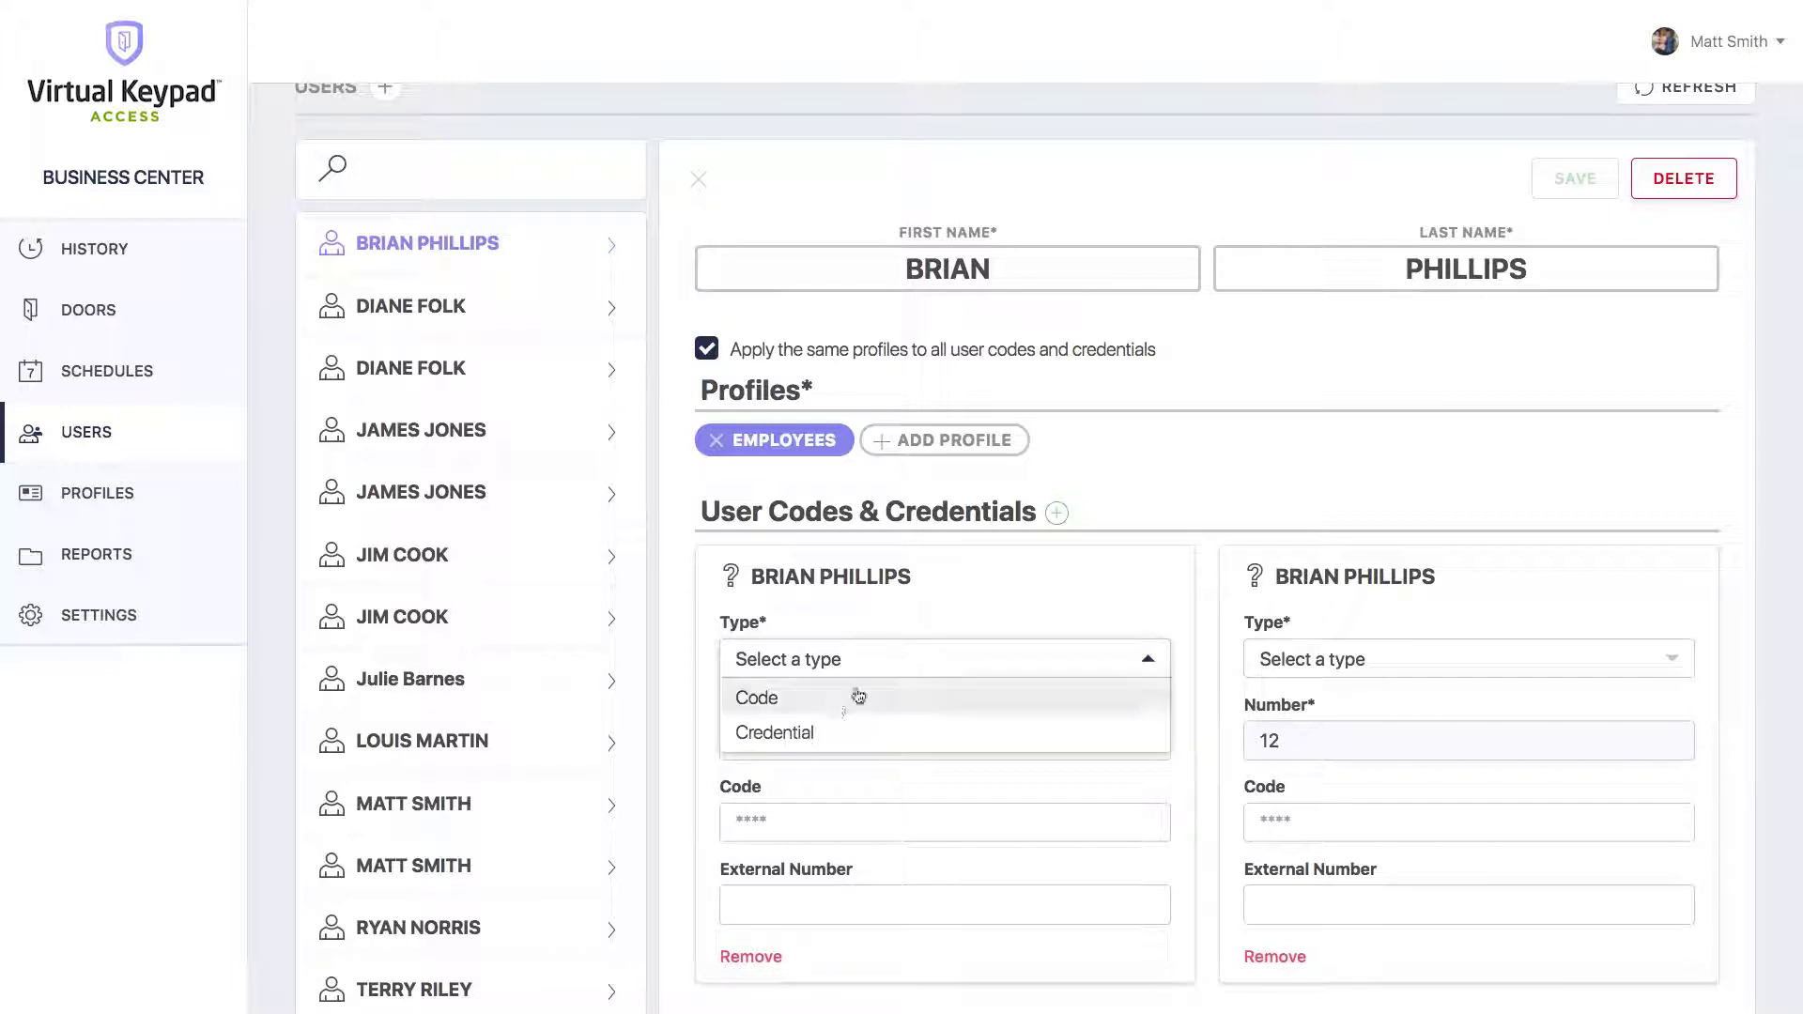
pyautogui.click(850, 697)
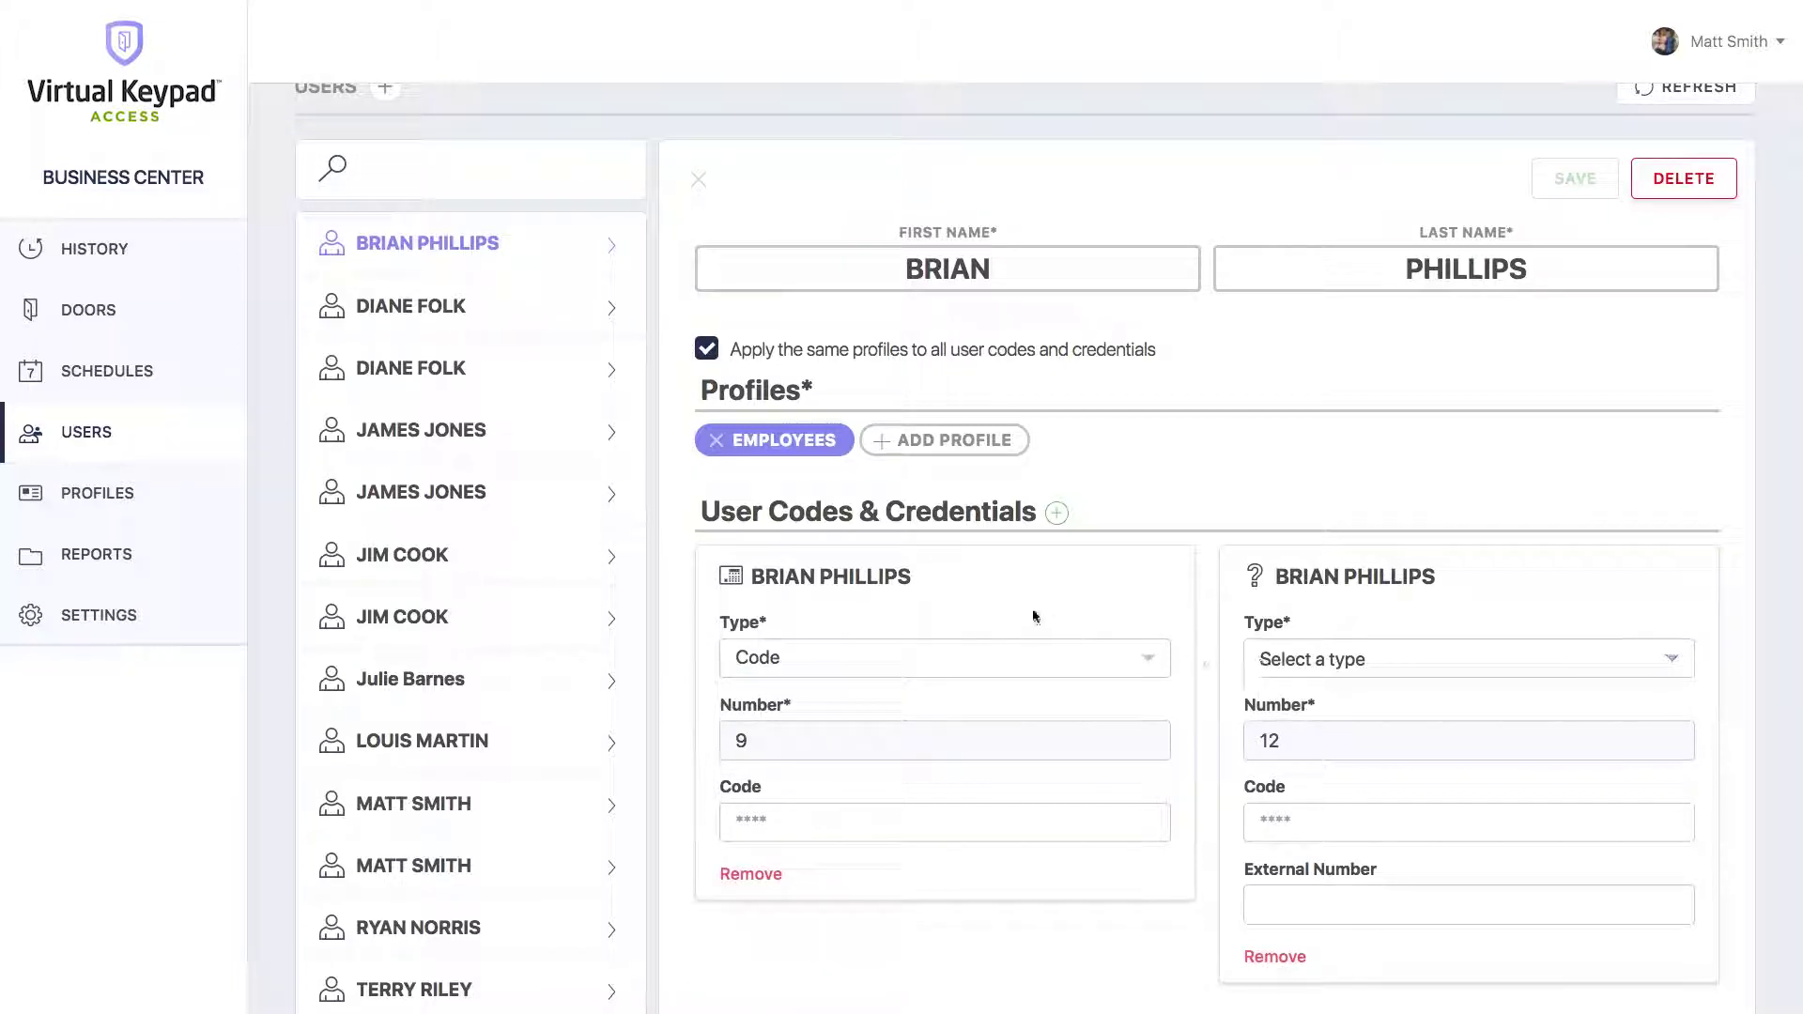
pyautogui.write('CODE')
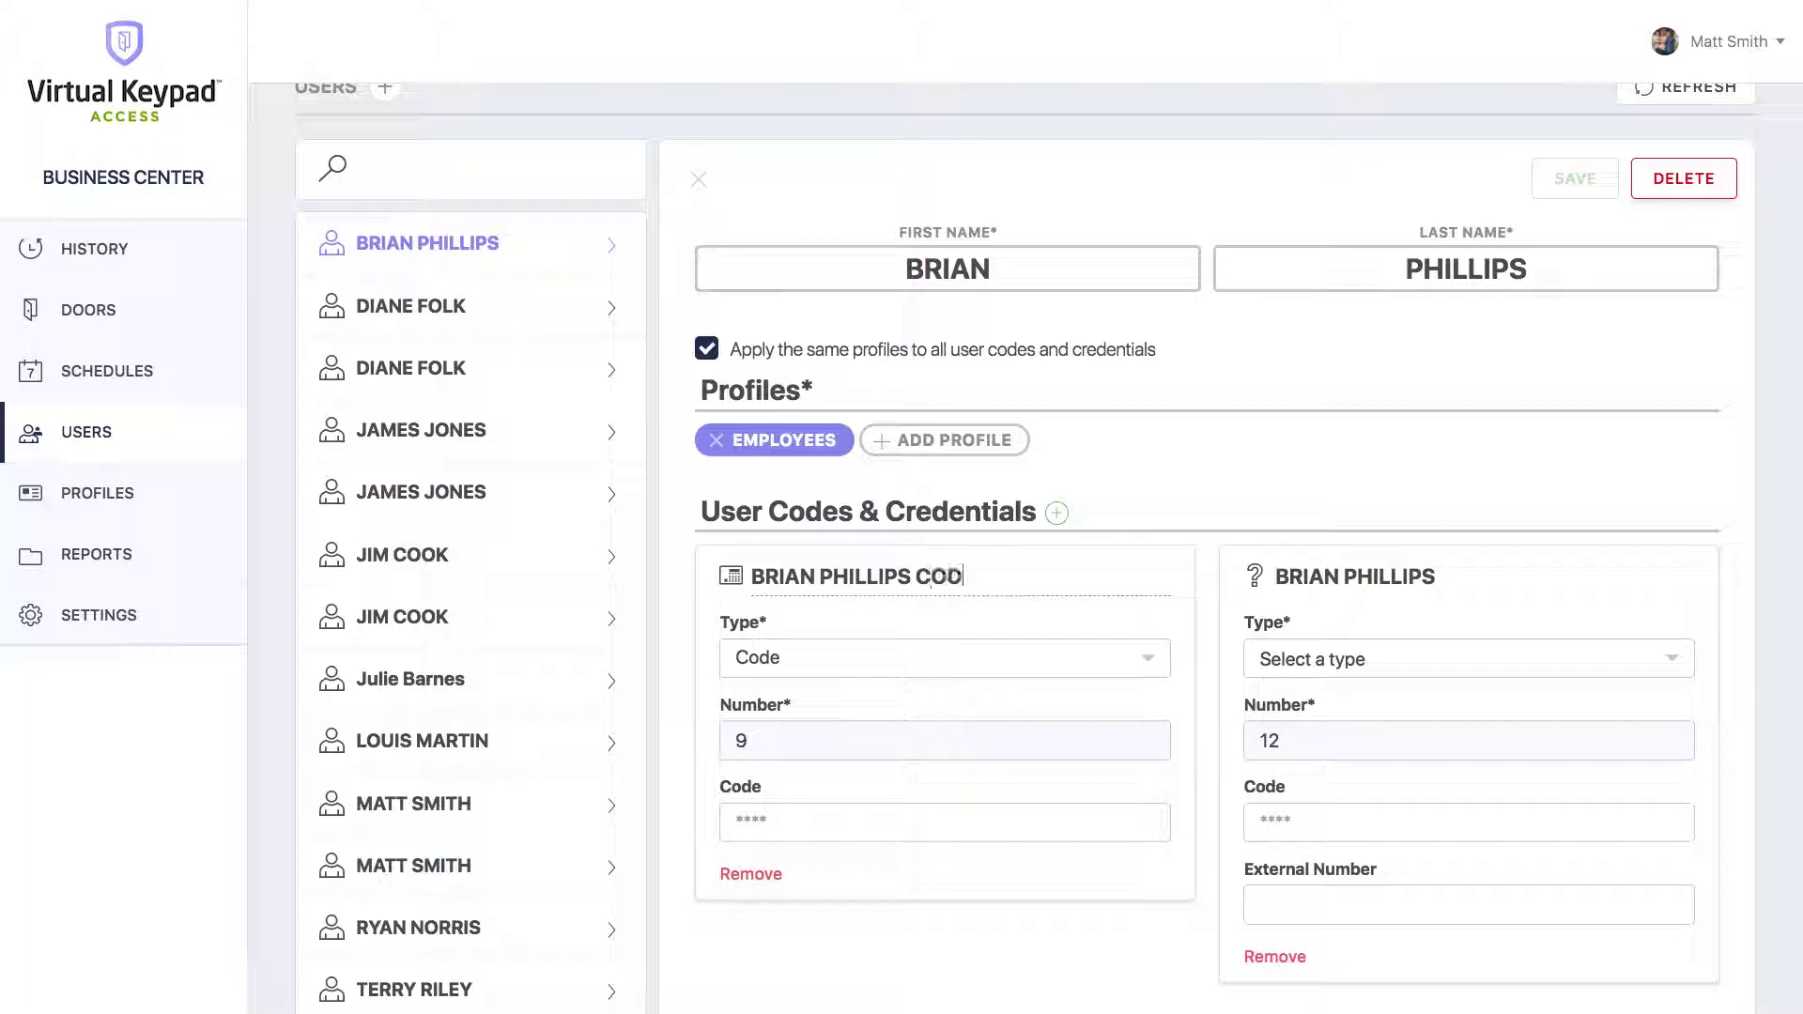
# Make the second entry a Credential titled CARD and save the merged user.
pyautogui.click(1423, 667)
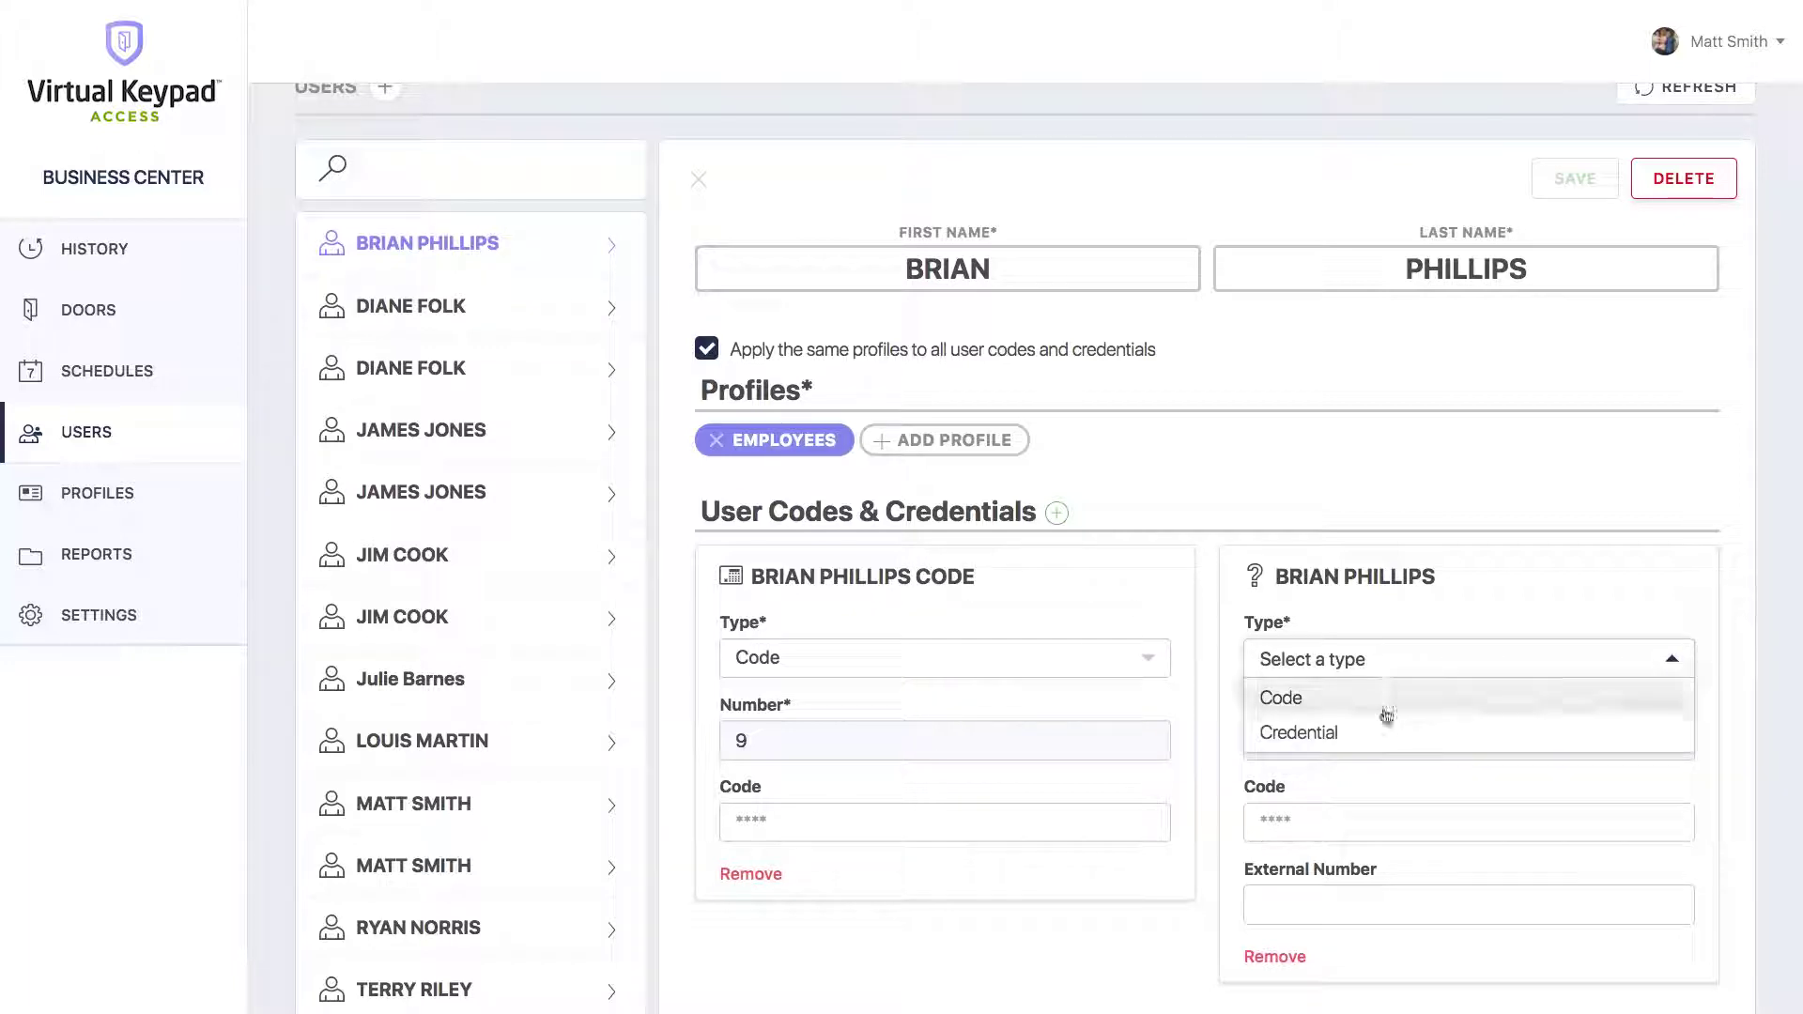
pyautogui.click(1363, 733)
pyautogui.click(1441, 576)
pyautogui.write('CARD')
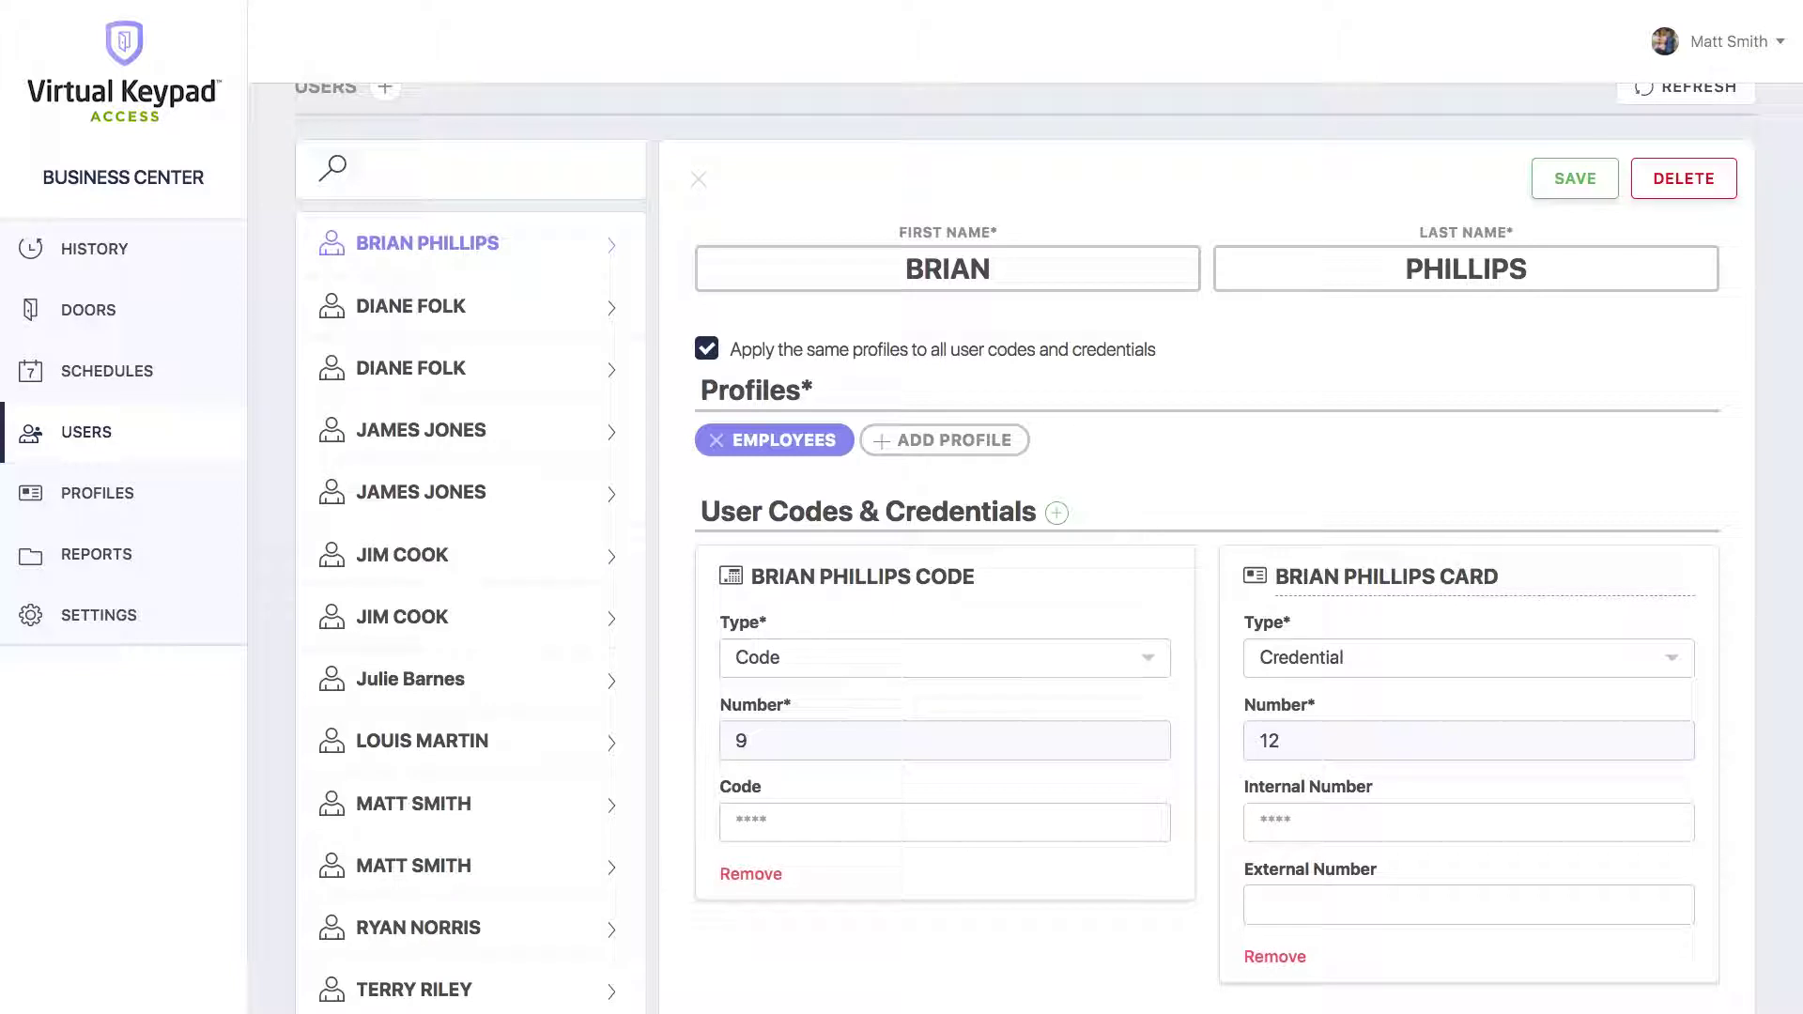
pyautogui.press('Return')
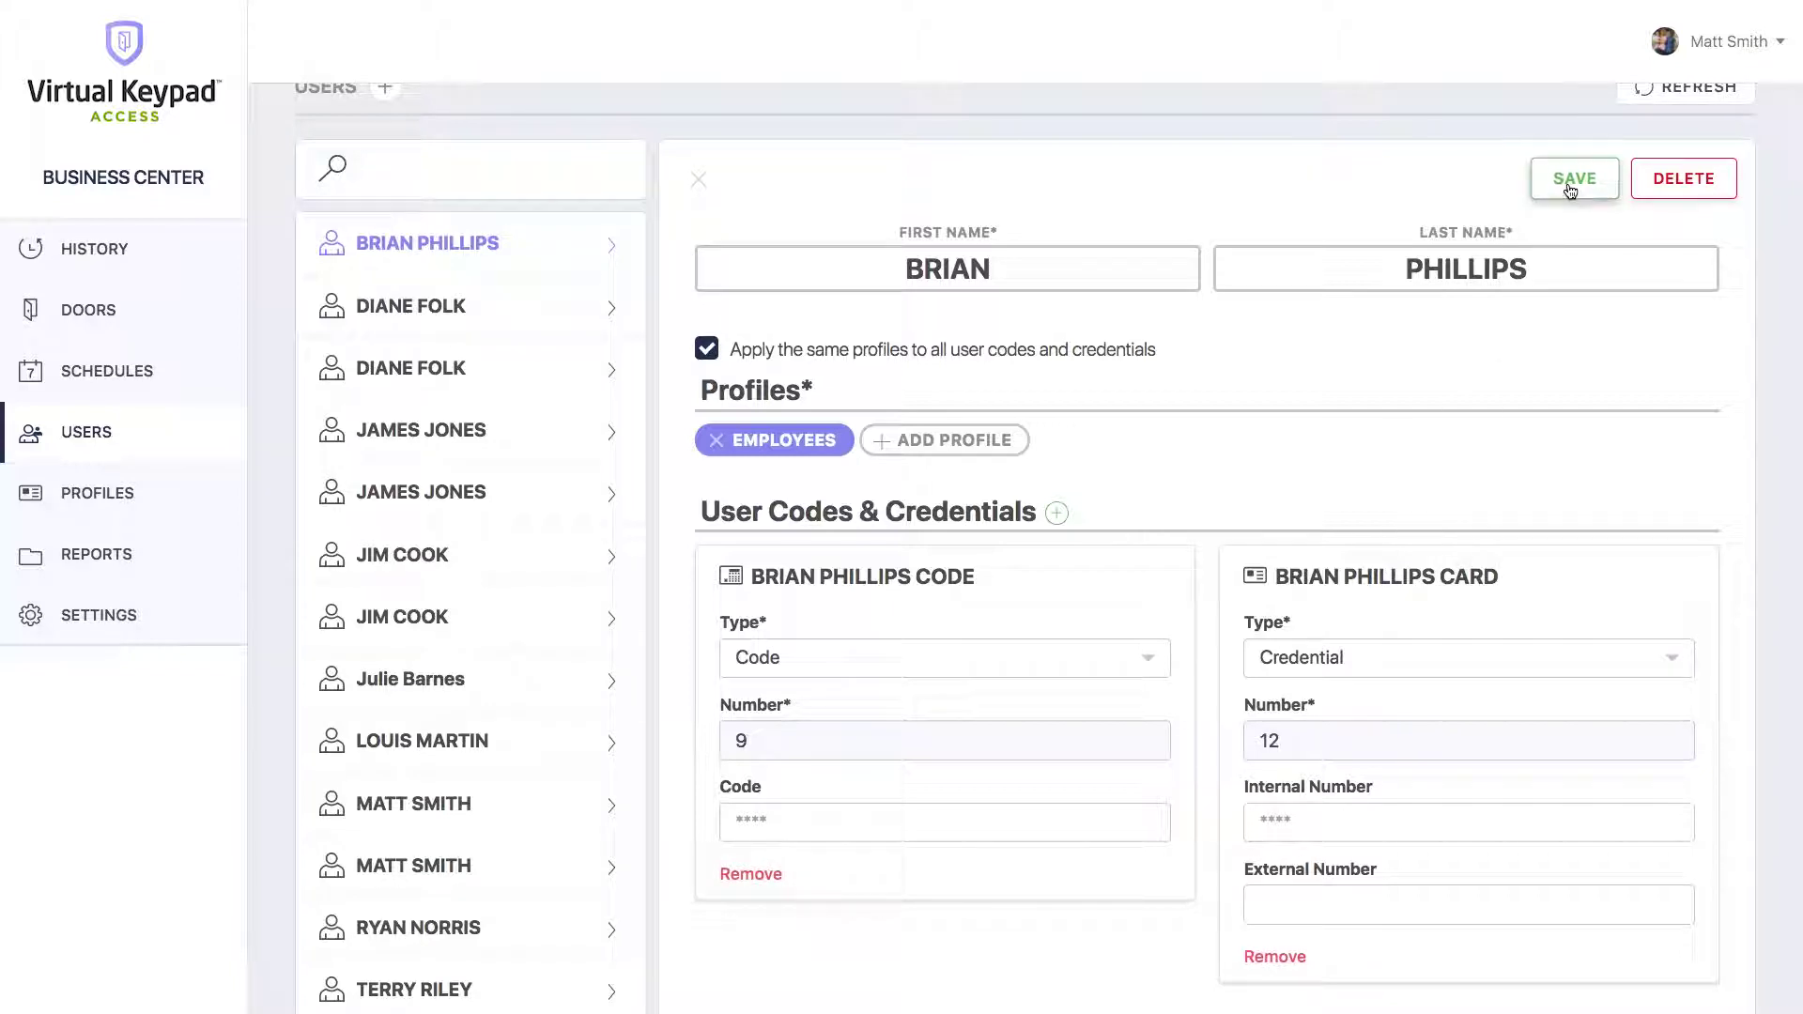
pyautogui.click(1570, 190)
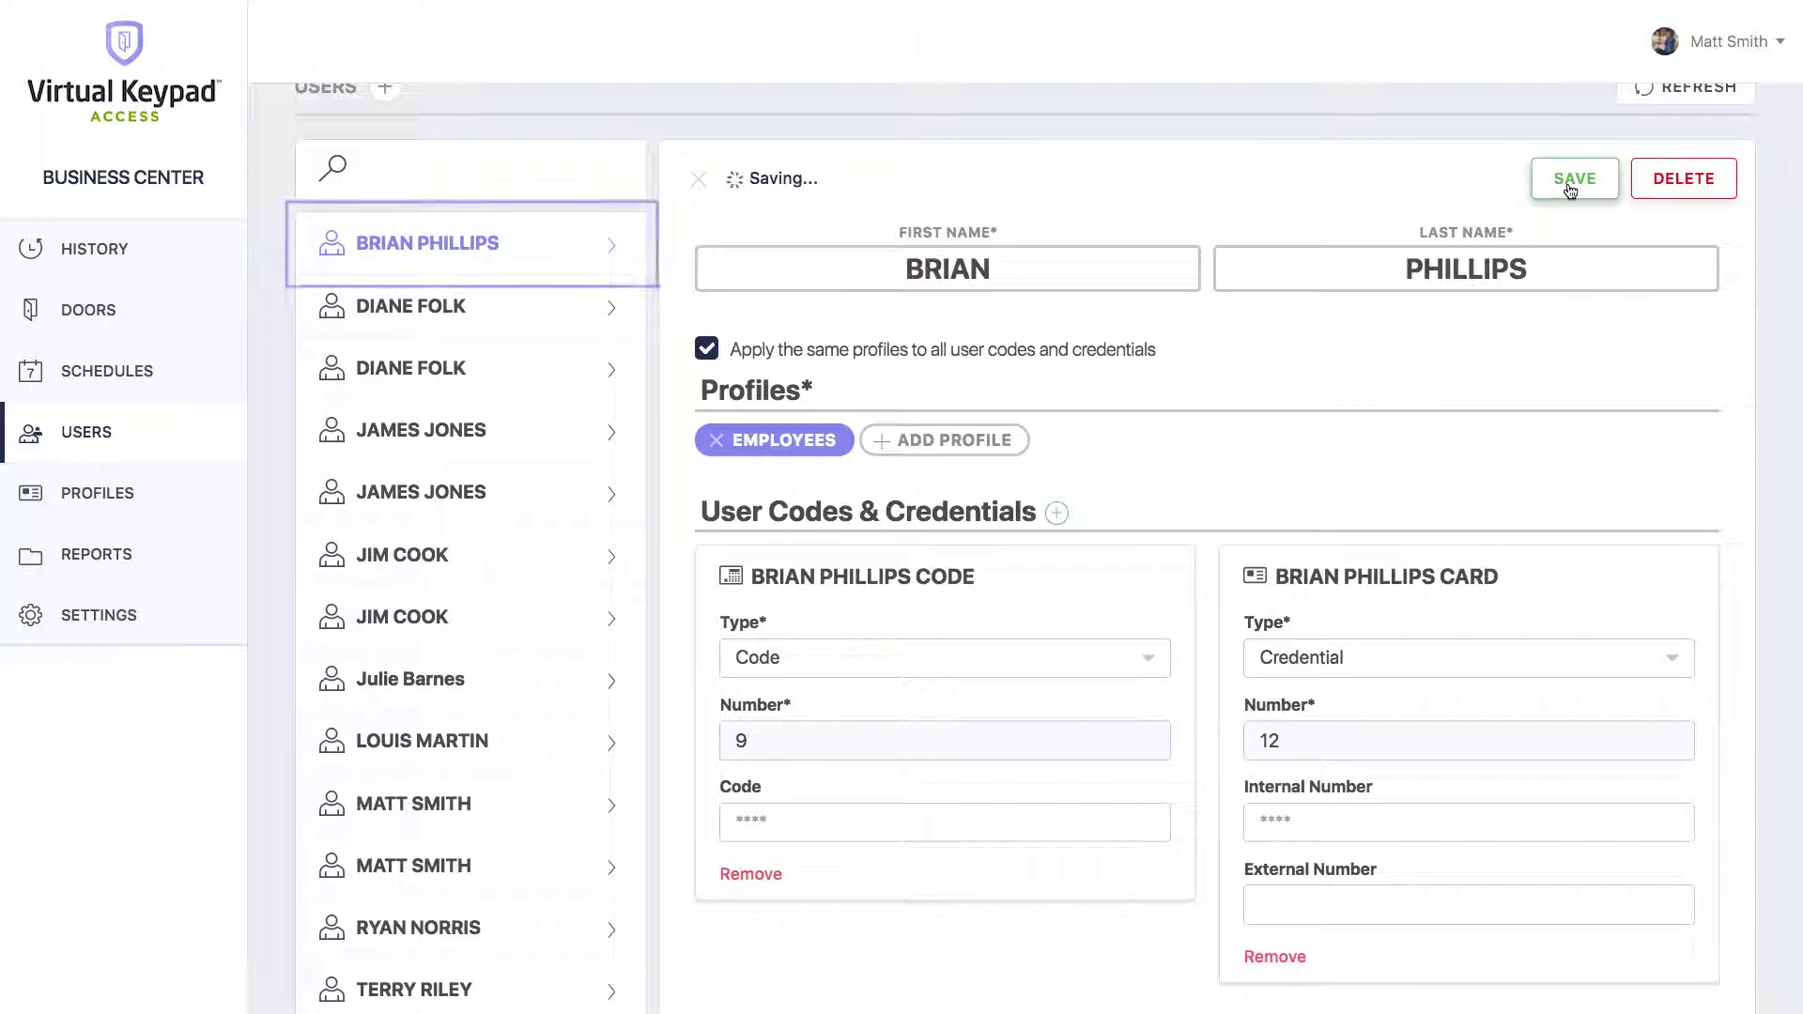